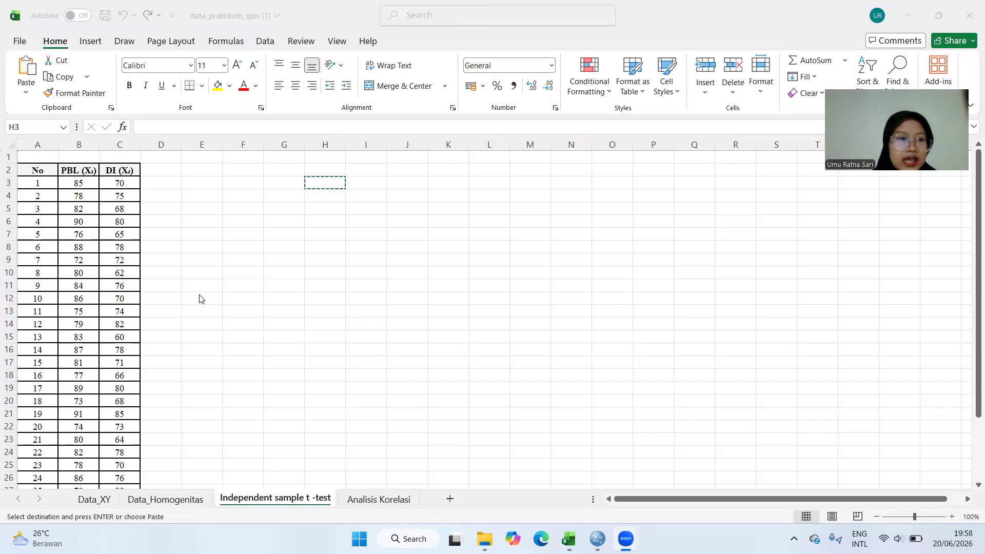
# Copy the PBL (X₁) scores in B3:B32 from Excel and paste them into the second column of the SPSS data editor, starting at row 1
pyautogui.click(78, 181)
pyautogui.moveTo(80, 197); pyautogui.dragTo(80, 478)
pyautogui.moveTo(80, 439)
pyautogui.mouseDown()
pyautogui.moveTo(81, 422)
pyautogui.moveTo(83, 452)
pyautogui.mouseUp()
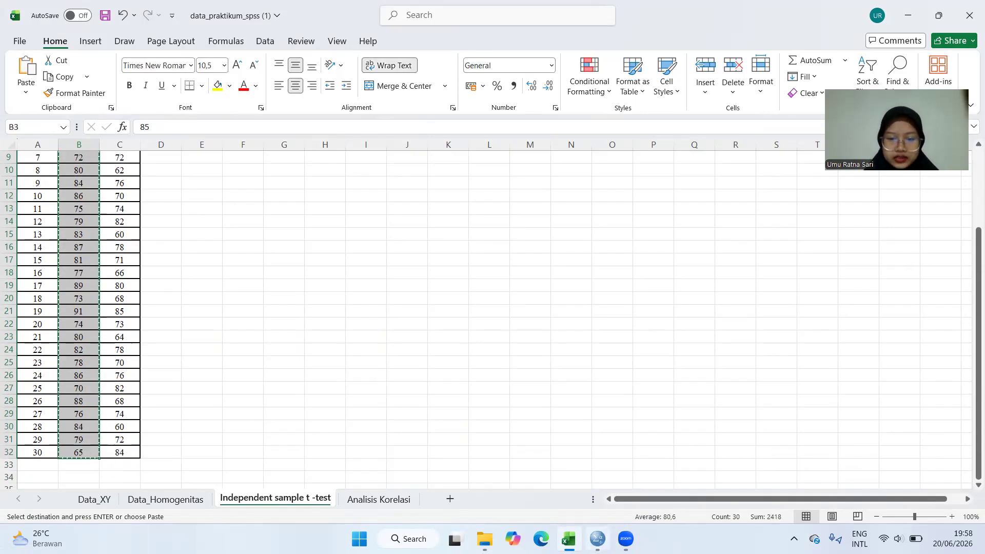
pyautogui.click(597, 539)
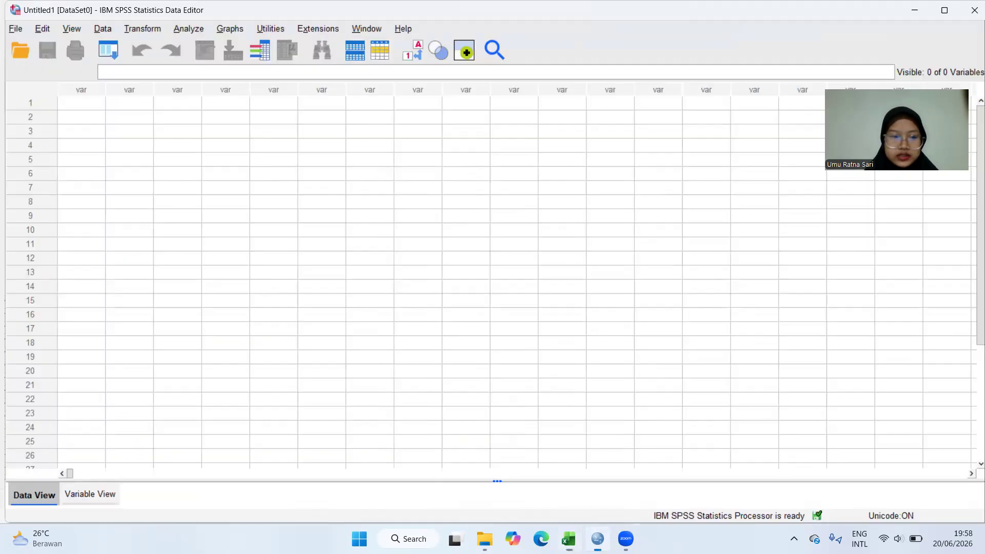
pyautogui.click(139, 104)
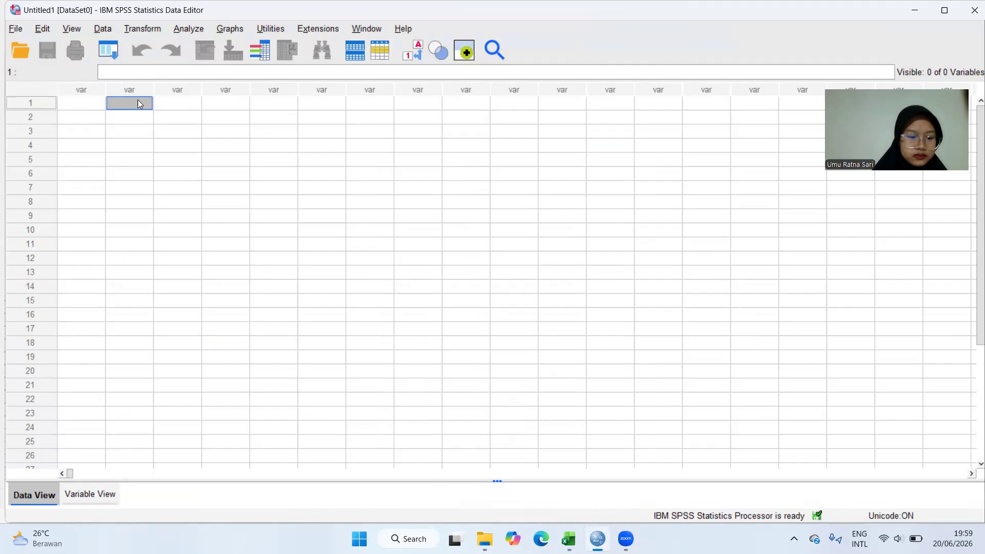
pyautogui.hotkey('ctrl', 'v')
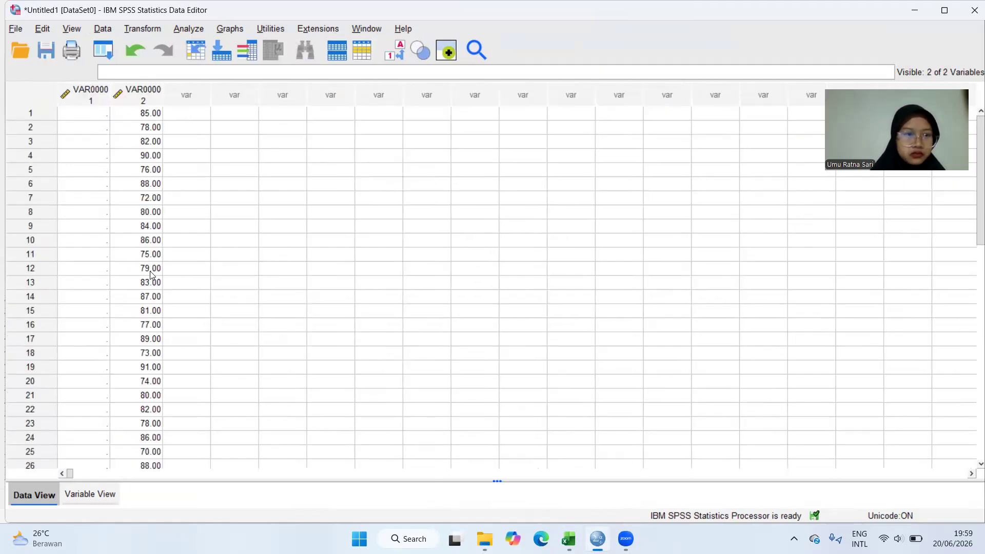
# Enter the group code 1 in the first column for rows 1 to 30
pyautogui.click(98, 118)
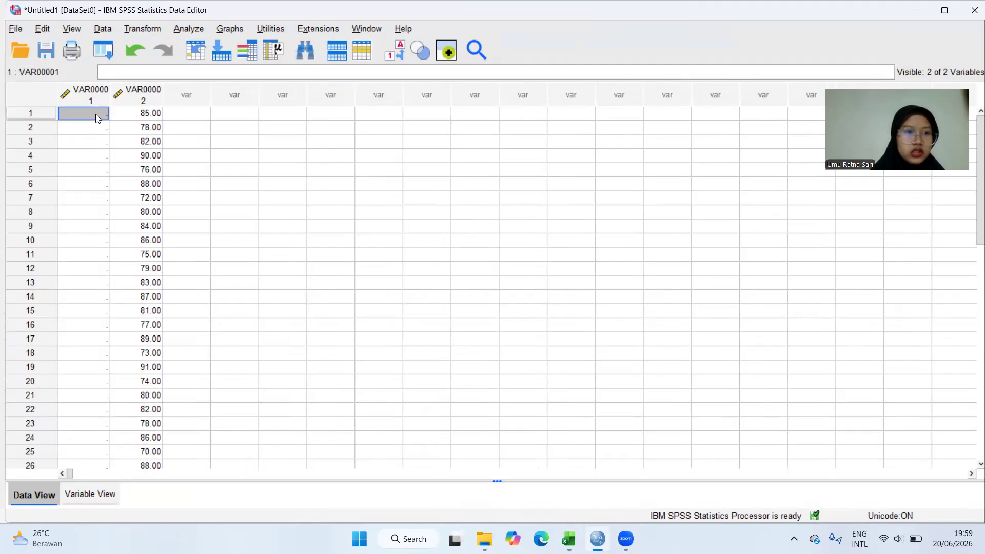
pyautogui.write('1')
pyautogui.press('Return')
pyautogui.write('1')
pyautogui.press('Return')
pyautogui.write('1')
pyautogui.press('Return')
pyautogui.write('1')
pyautogui.press('Return')
pyautogui.write('1')
pyautogui.press('Return')
pyautogui.write('1')
pyautogui.press('Return')
pyautogui.press('1')
pyautogui.press('Return')
pyautogui.press('1')
pyautogui.press('Return')
pyautogui.write('1')
pyautogui.press('Return')
pyautogui.write('1')
pyautogui.press('Return')
pyautogui.write('1')
pyautogui.press('Return')
pyautogui.write('1')
pyautogui.press('Return')
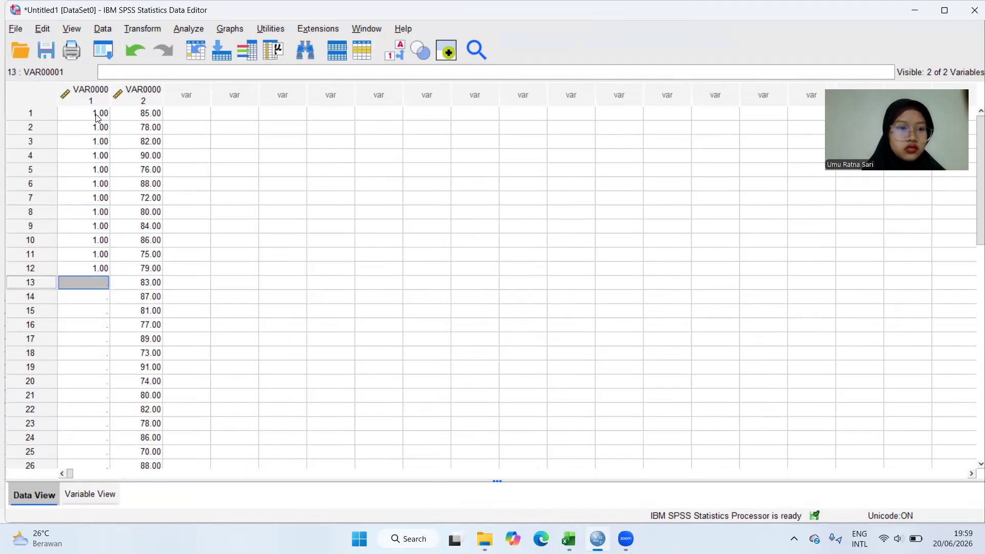
pyautogui.press('1')
pyautogui.press('Return')
pyautogui.press('1')
pyautogui.press('Return')
pyautogui.write('1')
pyautogui.press('Return')
pyautogui.write('1')
pyautogui.press('Return')
pyautogui.write('1')
pyautogui.press('Return')
pyautogui.write('1')
pyautogui.press('Return')
pyautogui.write('1')
pyautogui.press('Return')
pyautogui.write('1')
pyautogui.press('Return')
pyautogui.write('1')
pyautogui.press('Return')
pyautogui.write('1')
pyautogui.press('Return')
pyautogui.write('1')
pyautogui.press('Return')
pyautogui.write('1')
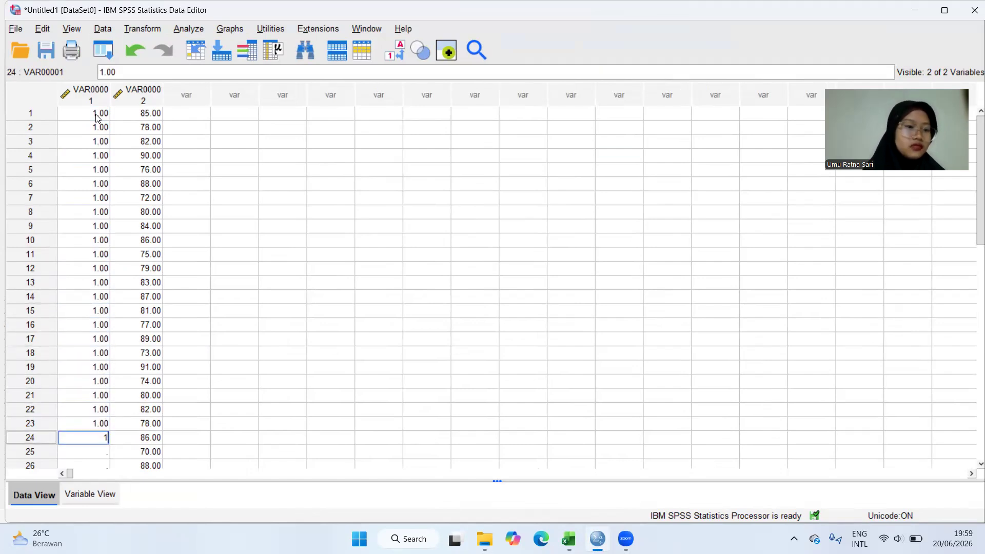
pyautogui.press('Return')
pyautogui.press('1')
pyautogui.press('Return')
pyautogui.write('1')
pyautogui.press('Return')
pyautogui.write('1')
pyautogui.press('Return')
pyautogui.write('1')
pyautogui.press('Return')
pyautogui.write('1')
pyautogui.press('Return')
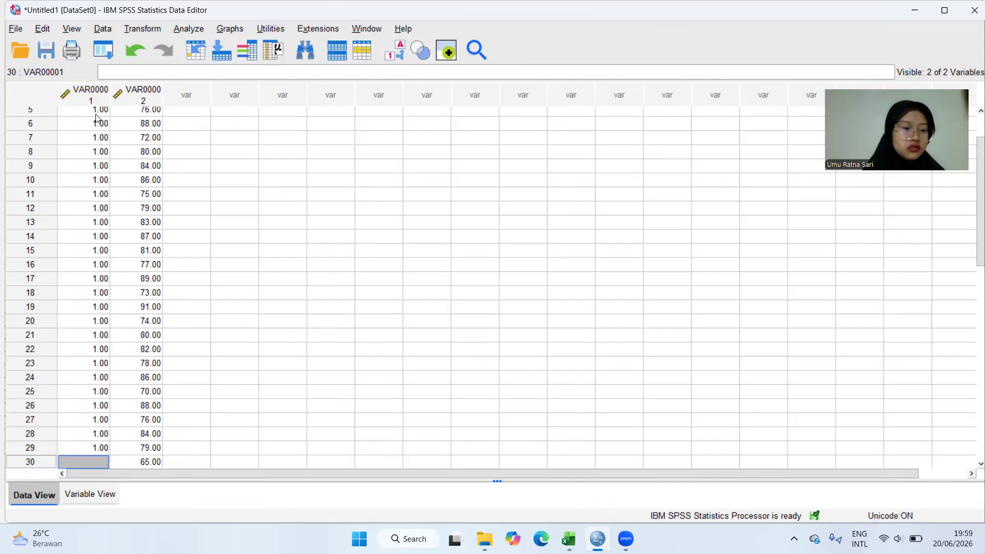
pyautogui.write('1')
pyautogui.press('Return')
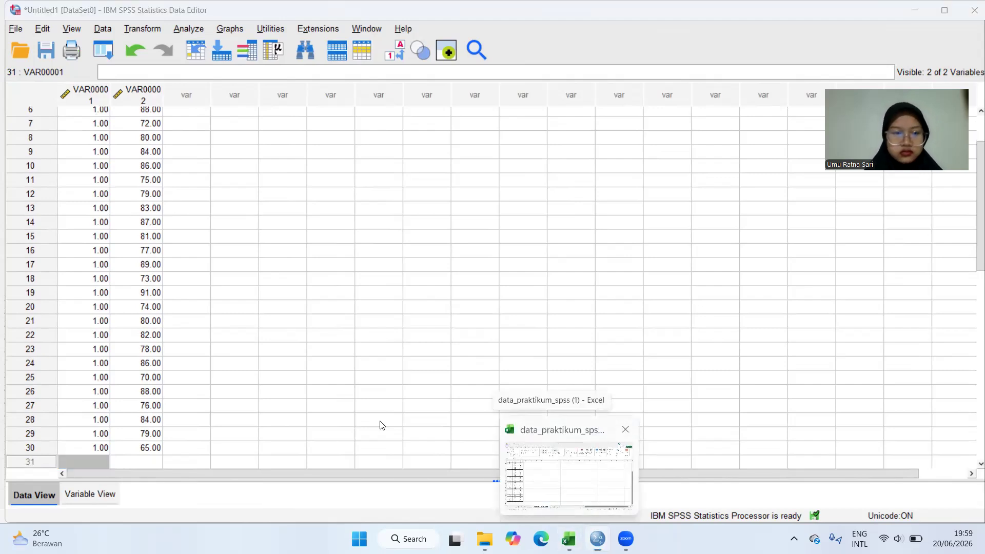
# Copy the DI (X₂) scores in C3:C32 from Excel and paste them into the second SPSS column, starting at row 31
pyautogui.click(556, 470)
pyautogui.scroll(3, 189, 225)
pyautogui.moveTo(121, 183); pyautogui.dragTo(118, 414)
pyautogui.hotkey('ctrl', 'v')
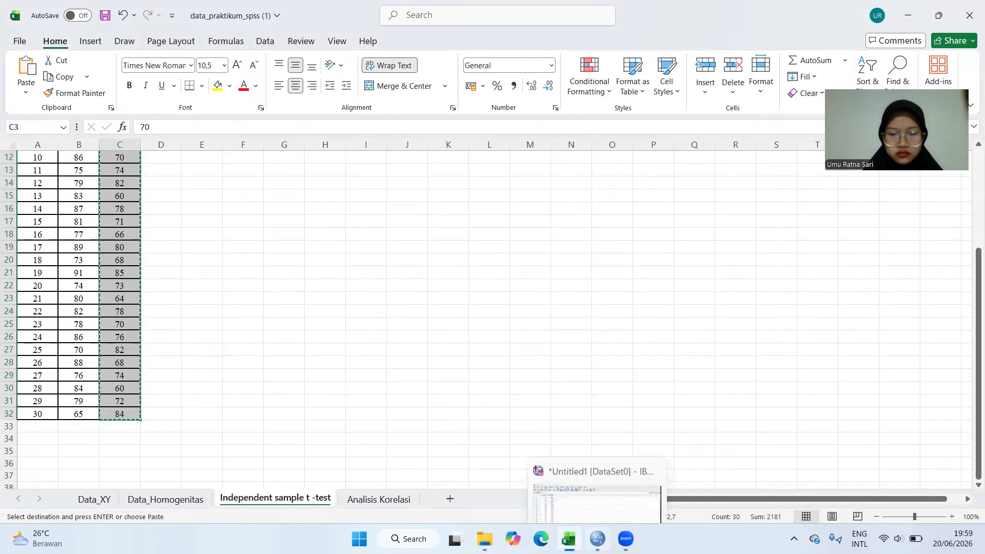
pyautogui.click(593, 534)
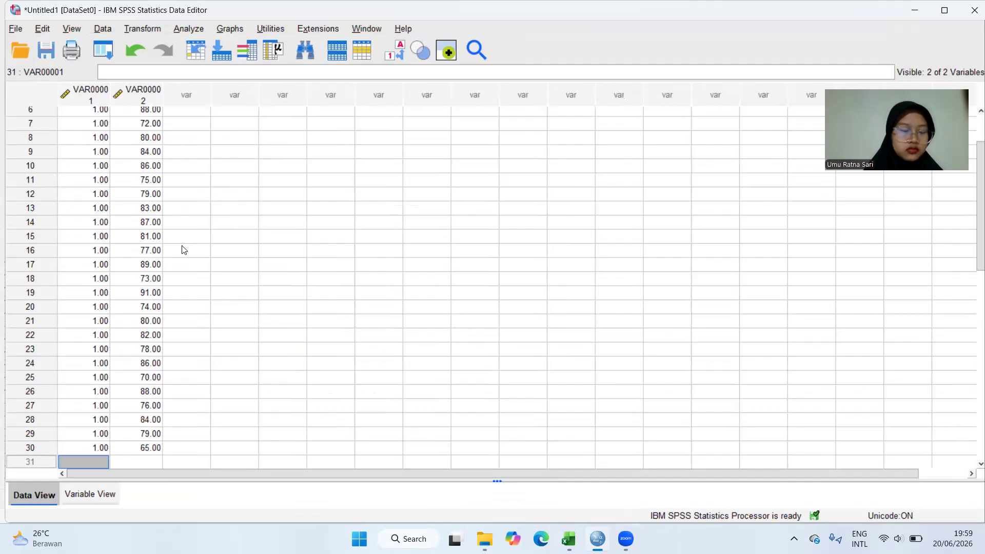
pyautogui.scroll(-2, 190, 280)
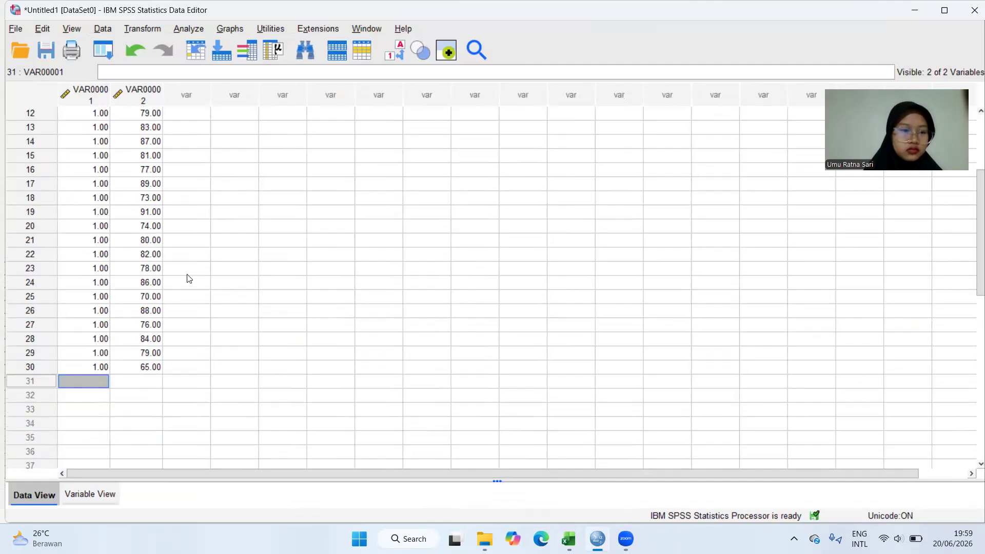
pyautogui.click(128, 380)
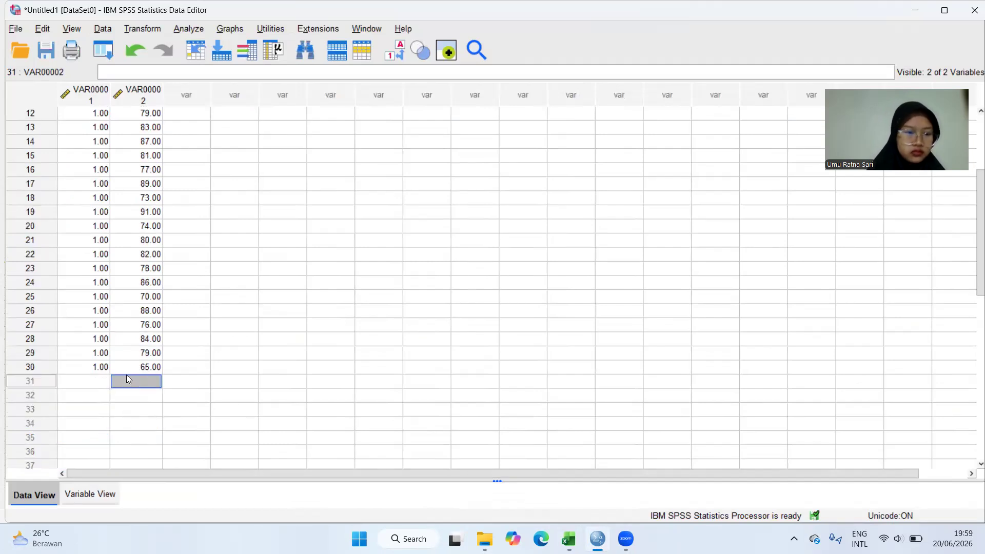
pyautogui.hotkey('ctrl', 'v')
# Enter the group code 2 in the first column for rows 31 to 60
pyautogui.click(92, 383)
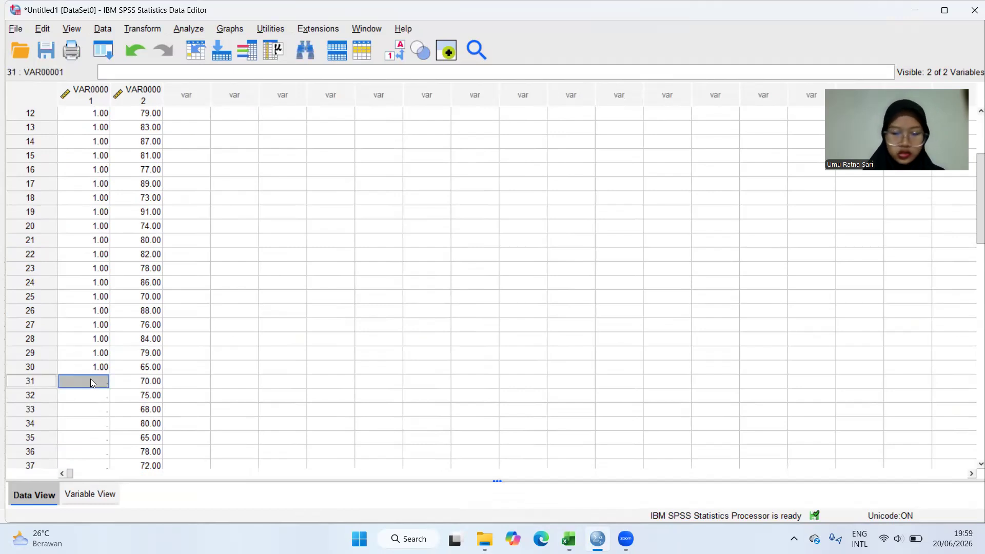
pyautogui.write('2')
pyautogui.press('Return')
pyautogui.write('2')
pyautogui.press('Return')
pyautogui.write('2')
pyautogui.press('Return')
pyautogui.write('2')
pyautogui.press('Return')
pyautogui.write('2')
pyautogui.press('Return')
pyautogui.write('2')
pyautogui.press('Return')
pyautogui.write('2')
pyautogui.press('Return')
pyautogui.write('2')
pyautogui.press('Return')
pyautogui.write('2')
pyautogui.press('Return')
pyautogui.write('2')
pyautogui.press('Return')
pyautogui.write('2')
pyautogui.press('Return')
pyautogui.write('2')
pyautogui.press('Return')
pyautogui.write('2')
pyautogui.press('Return')
pyautogui.write('2')
pyautogui.press('Return')
pyautogui.write('2')
pyautogui.press('Return')
pyautogui.write('2')
pyautogui.press('Return')
pyautogui.write('2')
pyautogui.press('Return')
pyautogui.write('2')
pyautogui.press('Return')
pyautogui.write('2')
pyautogui.press('Return')
pyautogui.write('2')
pyautogui.press('Return')
pyautogui.write('2')
pyautogui.press('Return')
pyautogui.write('2')
pyautogui.press('Return')
pyautogui.write('2 2')
pyautogui.press('Return')
pyautogui.write('2')
pyautogui.press('Return')
pyautogui.write('2')
pyautogui.press('Return')
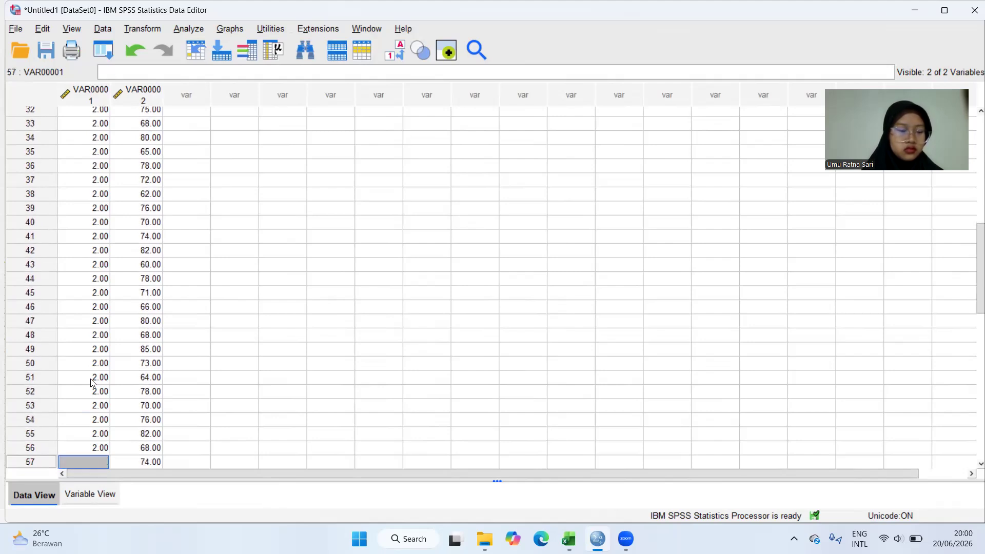
pyautogui.write('2')
pyautogui.press('Return')
pyautogui.write('2')
pyautogui.press('Return')
pyautogui.write('2')
pyautogui.press('Return')
pyautogui.write('2')
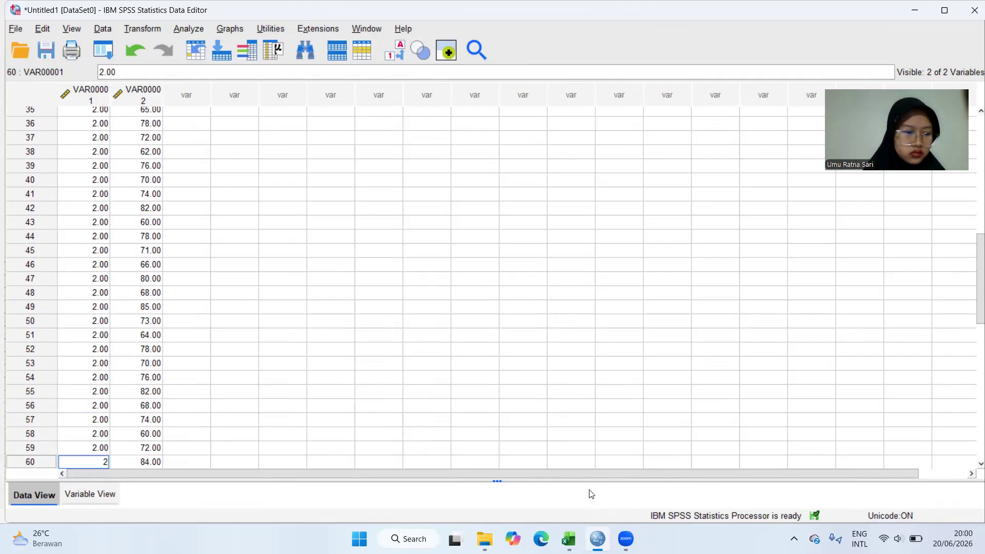
# Rename the first variable, VAR00001, as Model in the variable definitions
pyautogui.click(88, 494)
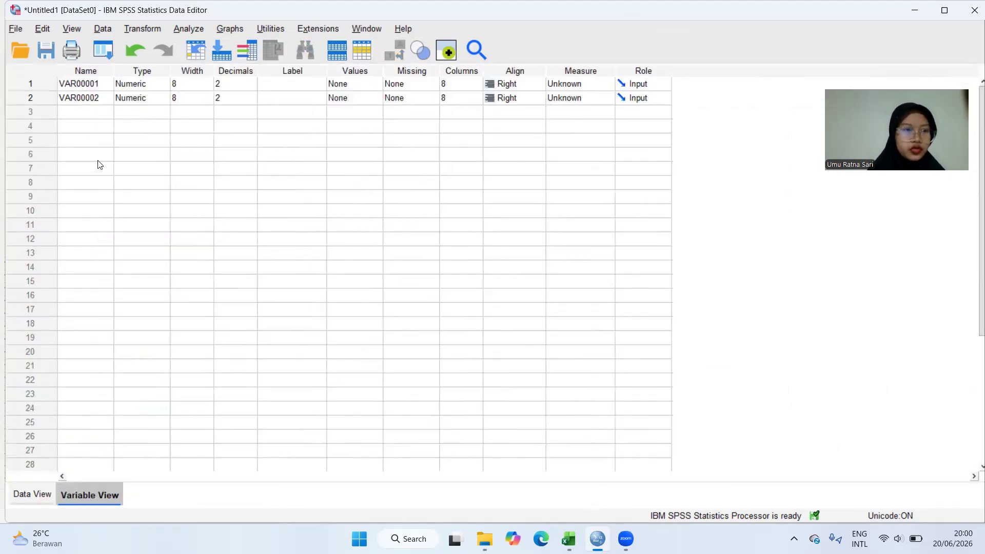
pyautogui.click(100, 85)
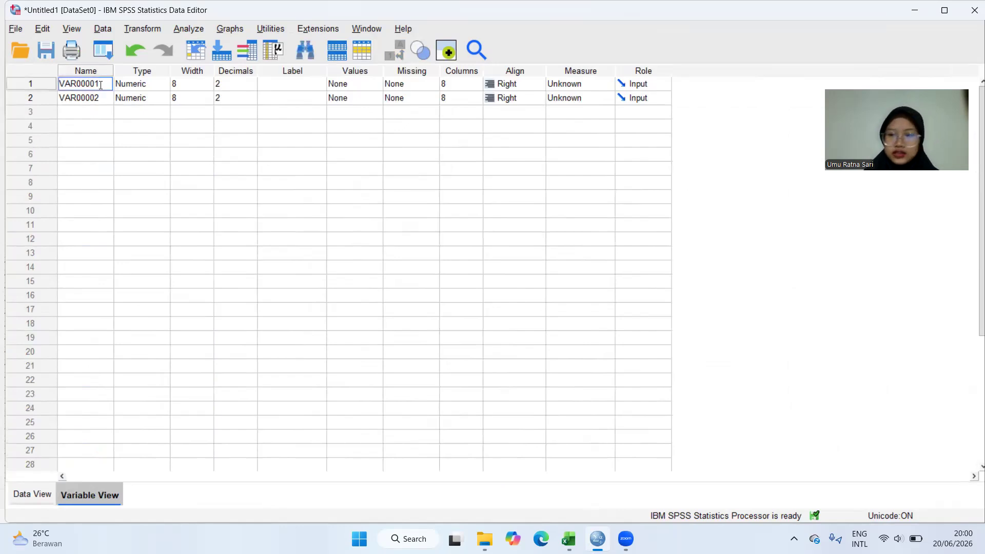
pyautogui.press('BackSpace')
pyautogui.press('BackSpace')
pyautogui.press('BackSpace')
pyautogui.press('BackSpace')
pyautogui.press('BackSpace')
pyautogui.press('BackSpace')
pyautogui.press('BackSpace')
pyautogui.press('BackSpace')
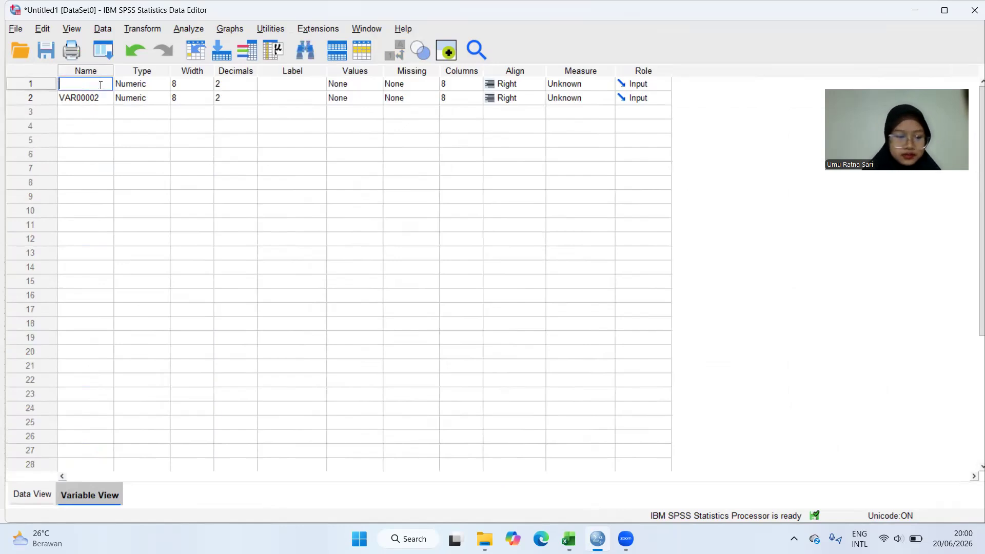
pyautogui.write('Model')
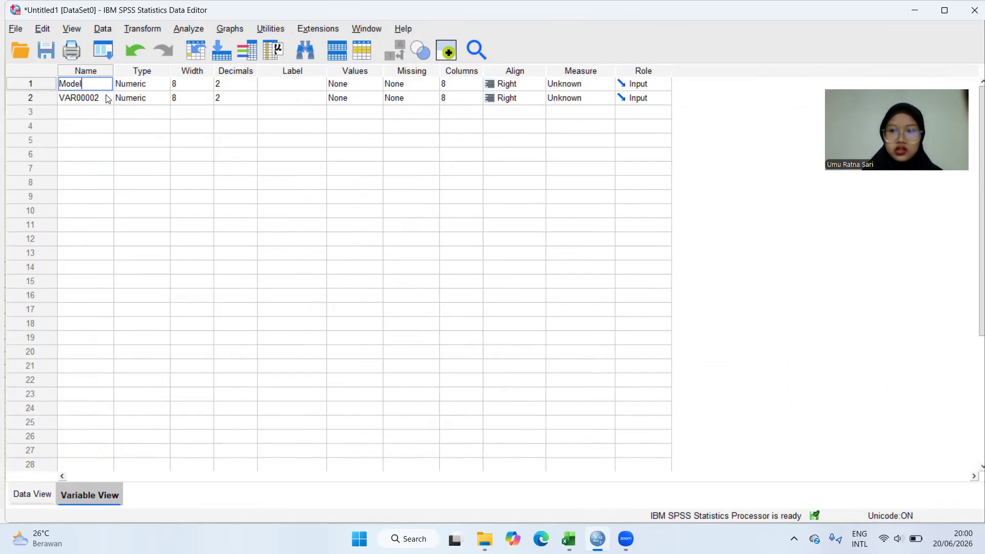
# Rename the second variable, VAR00002, as Nilai
pyautogui.click(106, 97)
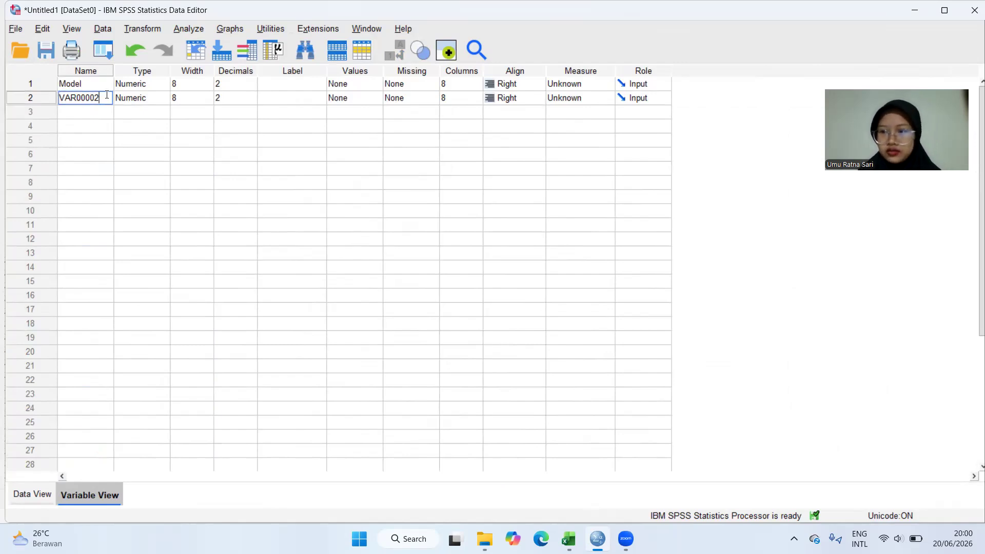
pyautogui.press('BackSpace')
pyautogui.press('BackSpace')
pyautogui.press('BackSpace')
pyautogui.press('BackSpace')
pyautogui.press('BackSpace')
pyautogui.press('BackSpace')
pyautogui.press('BackSpace')
pyautogui.press('BackSpace')
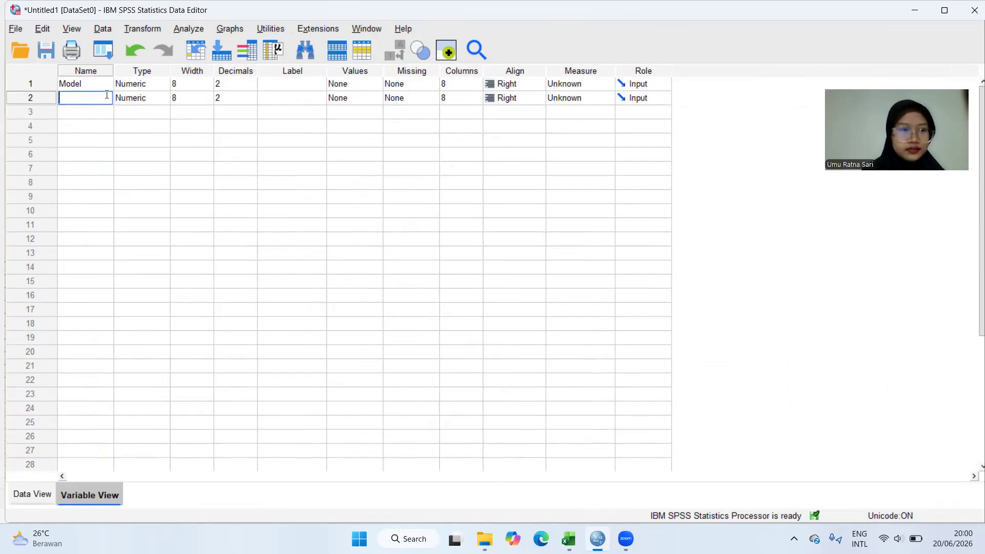
pyautogui.write('Nilai')
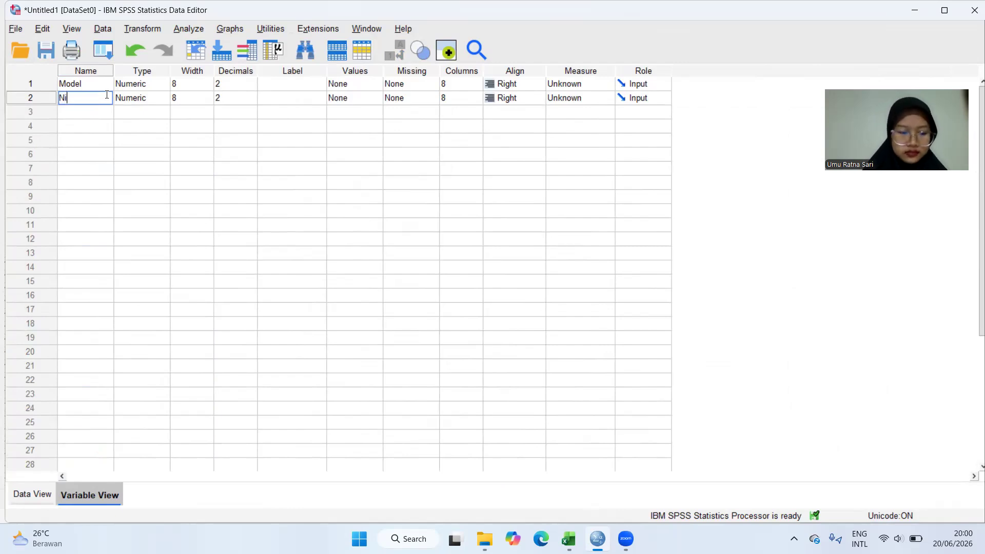
# Set the number of decimals to 0 for both the Model and Nilai variables
pyautogui.click(253, 86)
pyautogui.click(253, 87)
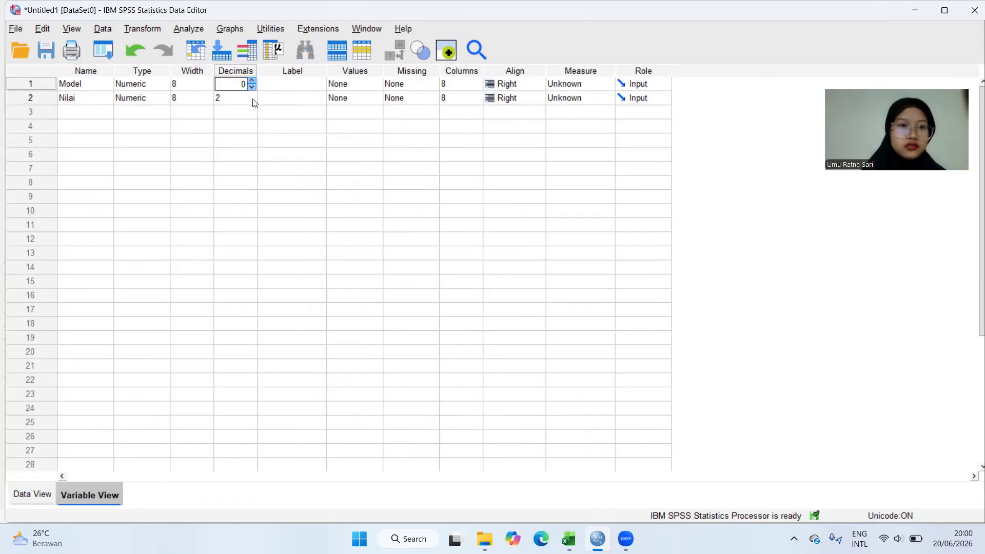
pyautogui.click(255, 103)
pyautogui.click(253, 101)
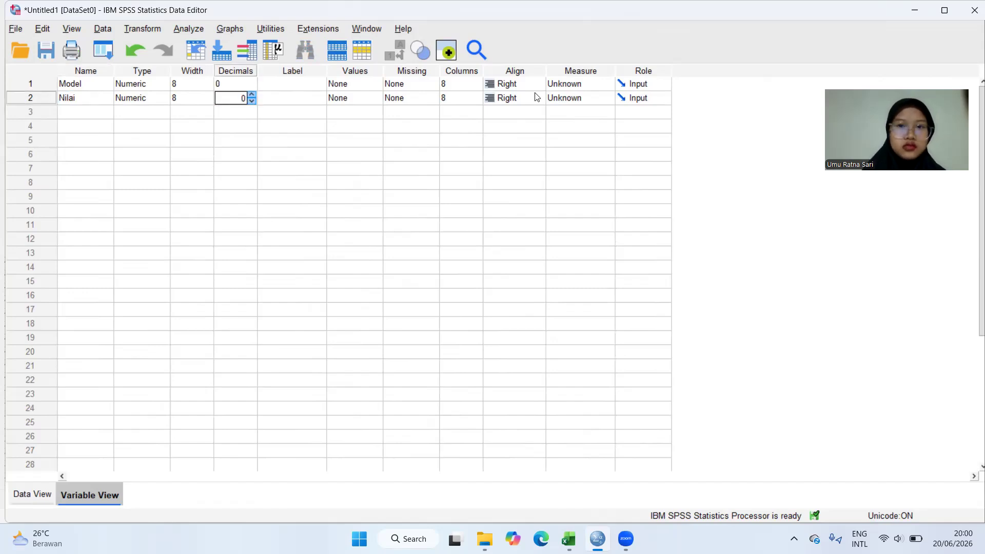
# Set the measurement level to Nominal for the Model variable and to Scale for the Nilai variable
pyautogui.click(580, 82)
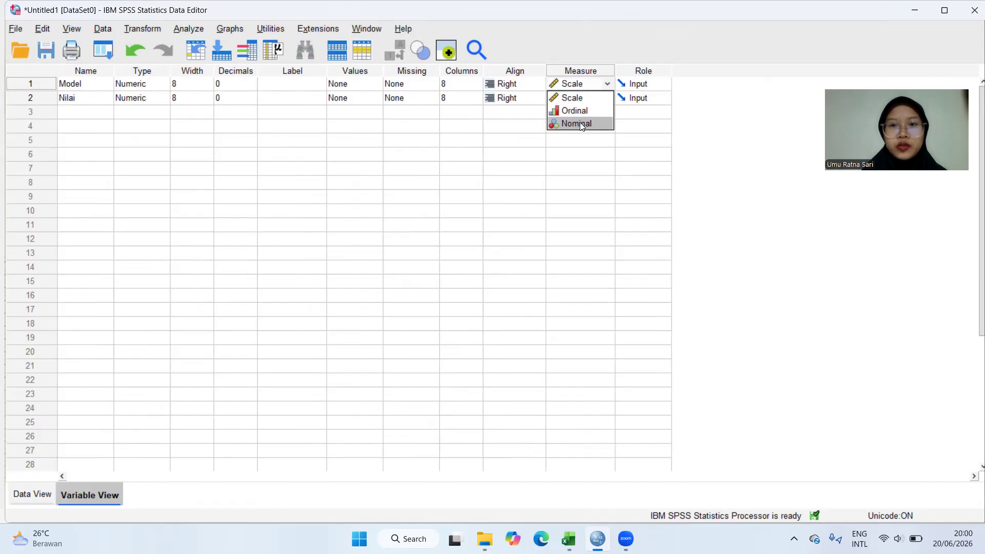
pyautogui.click(580, 122)
pyautogui.click(587, 101)
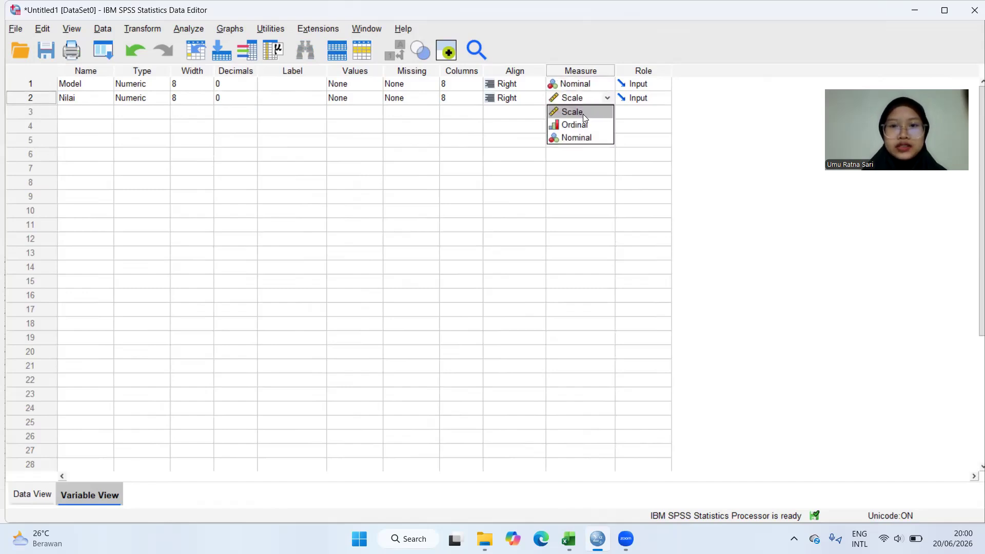
pyautogui.click(586, 112)
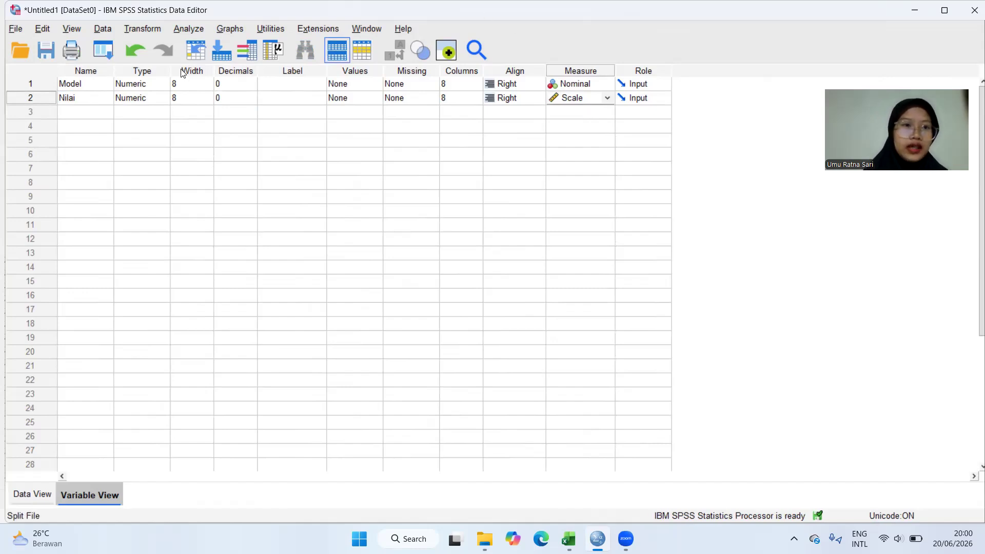
# Set up an Explore analysis with Nilai as the dependent variable and Model as the factor
pyautogui.click(189, 29)
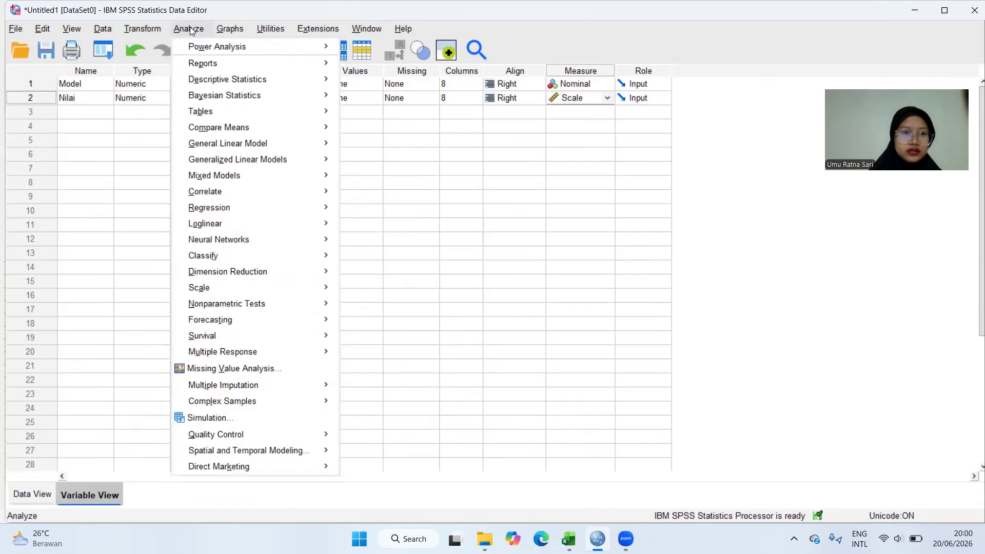
pyautogui.moveTo(264, 81)
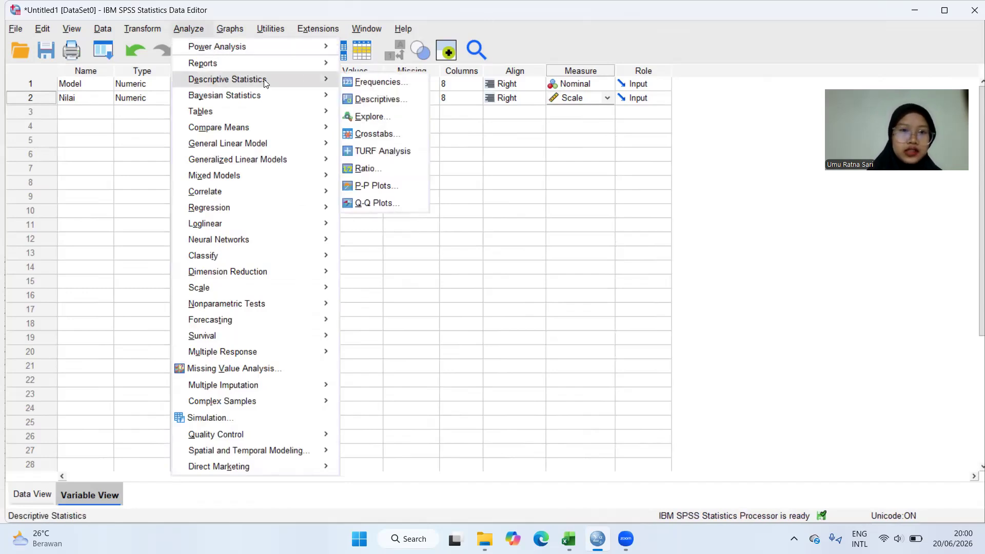
pyautogui.click(363, 116)
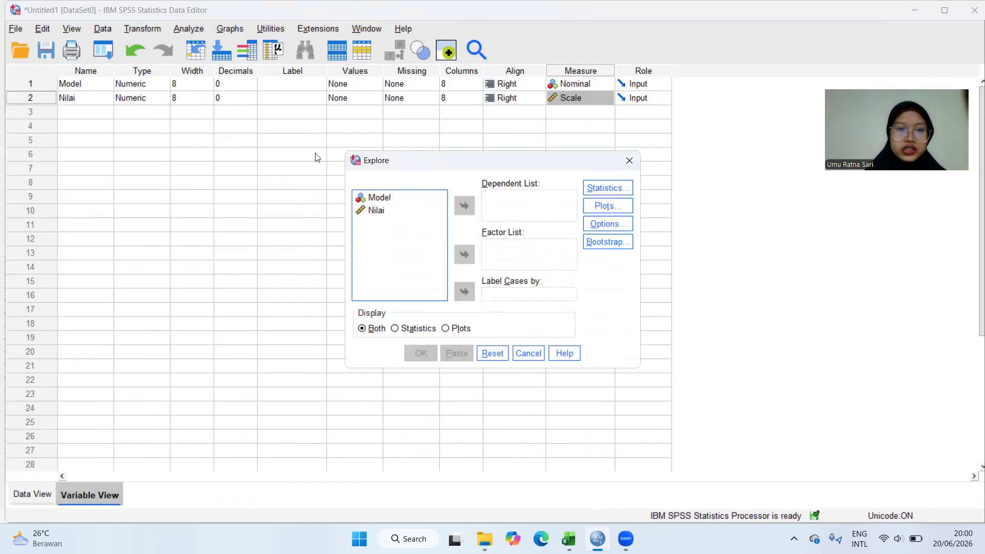
pyautogui.click(395, 199)
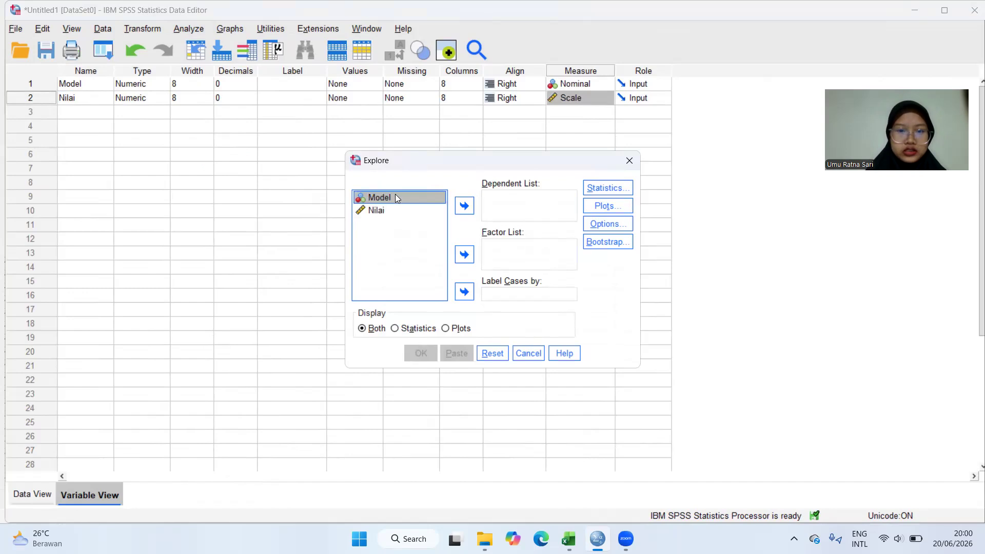
pyautogui.click(464, 261)
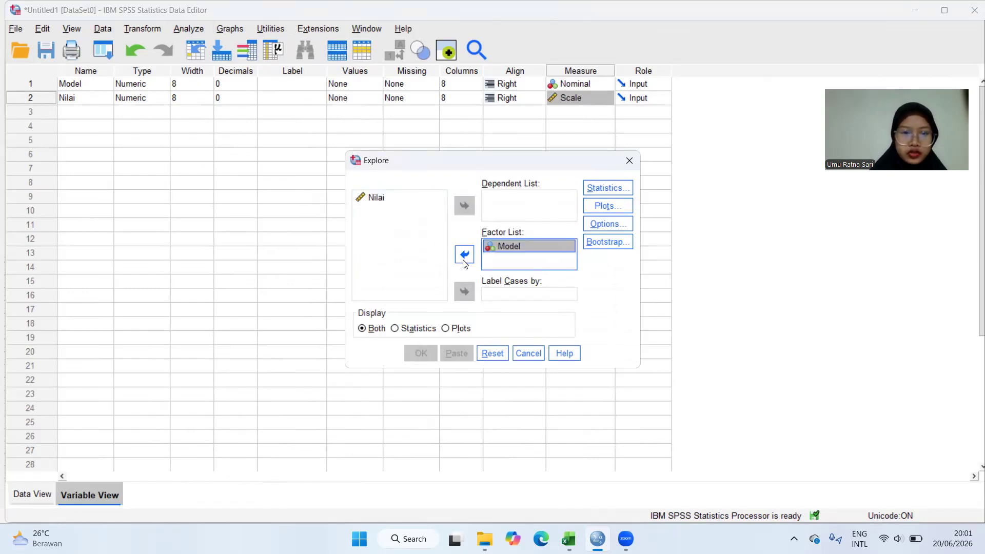
pyautogui.click(417, 201)
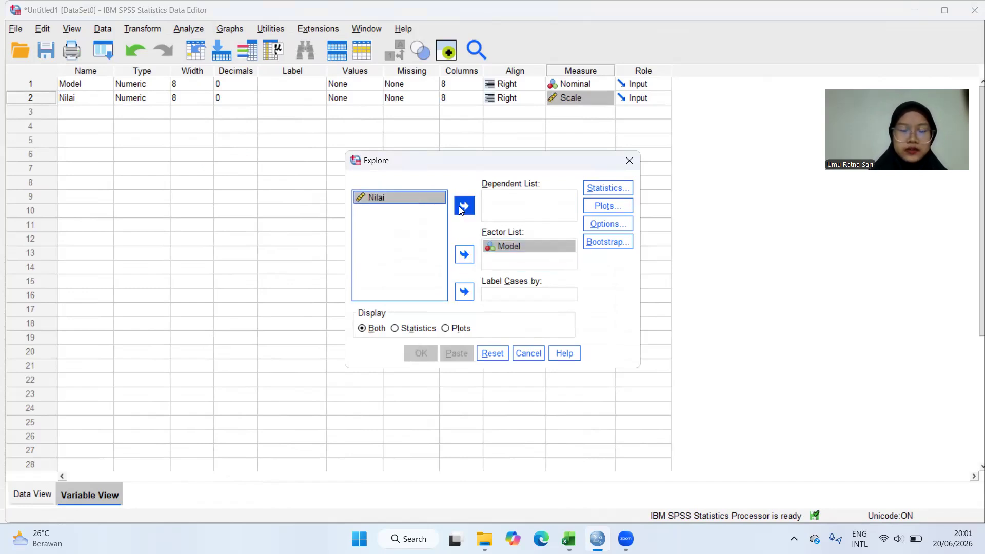
pyautogui.click(462, 208)
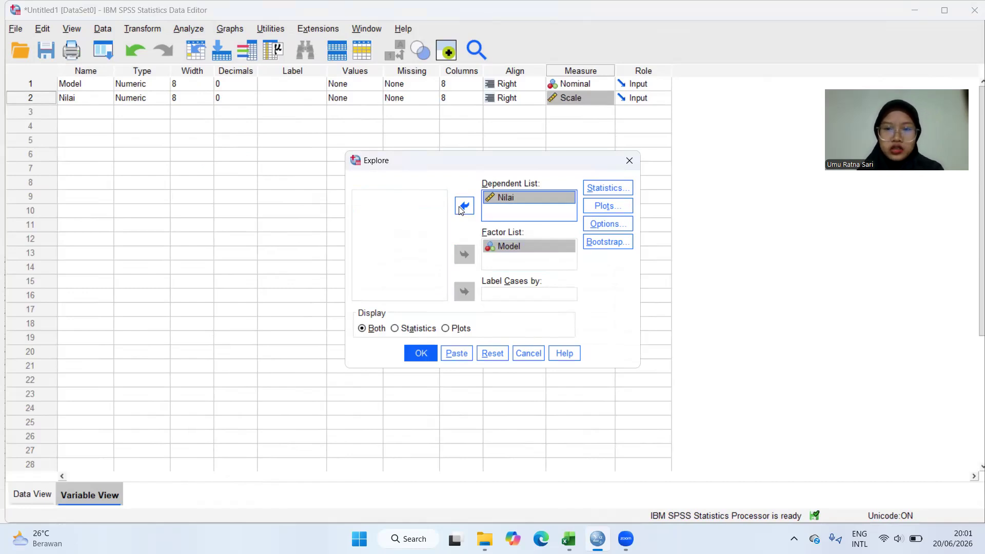
# Enable normality plots with tests for the Explore analysis and run it
pyautogui.click(611, 214)
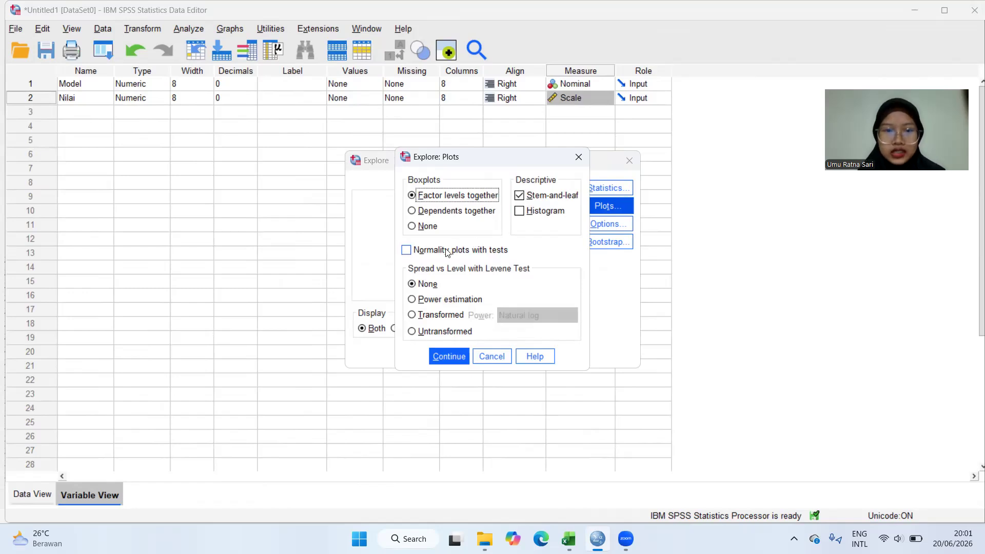
pyautogui.click(415, 251)
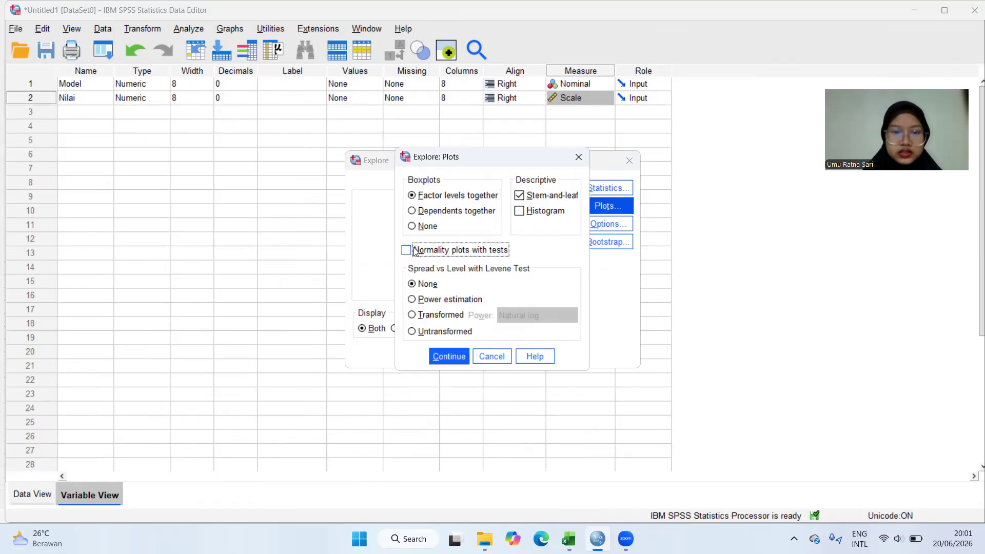
pyautogui.click(447, 355)
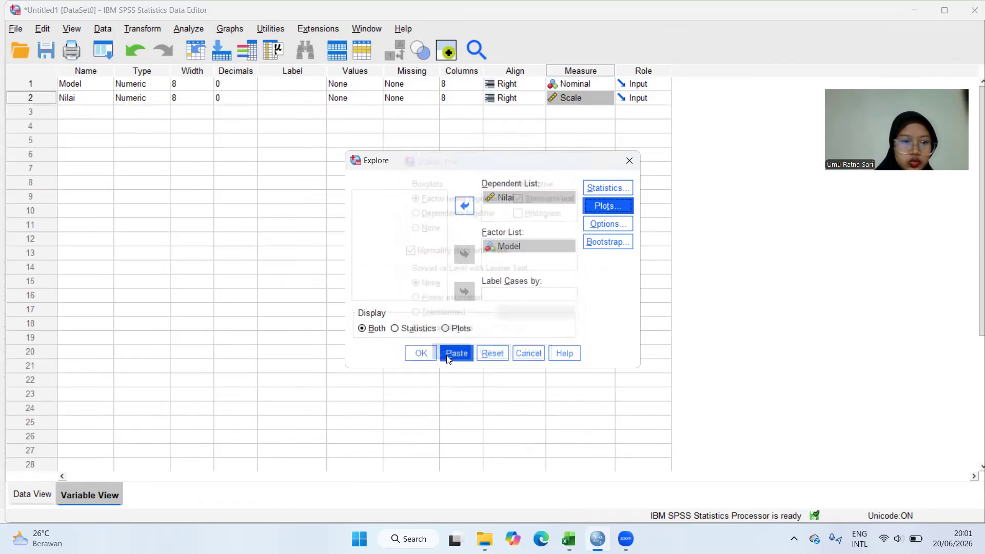
pyautogui.click(420, 354)
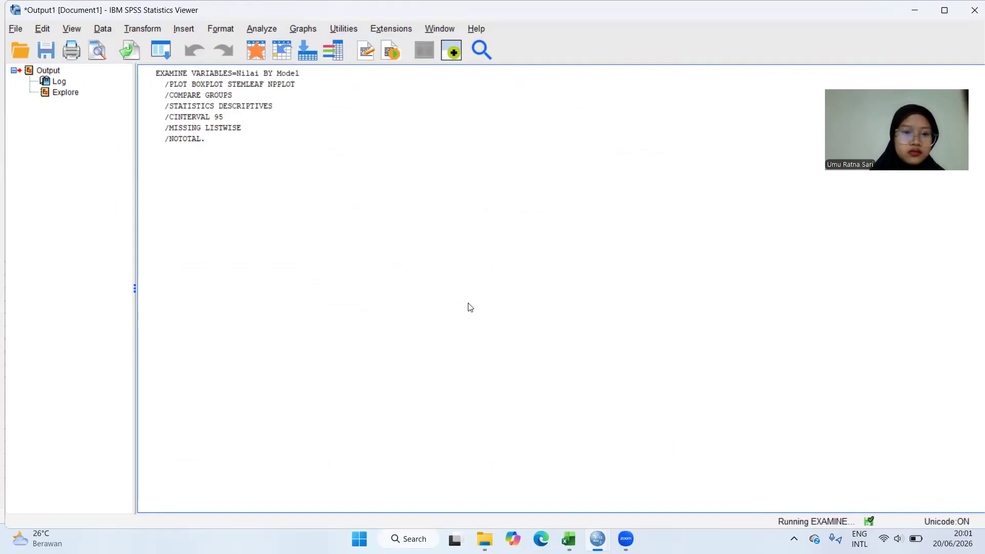
pyautogui.scroll(-3, 470, 307)
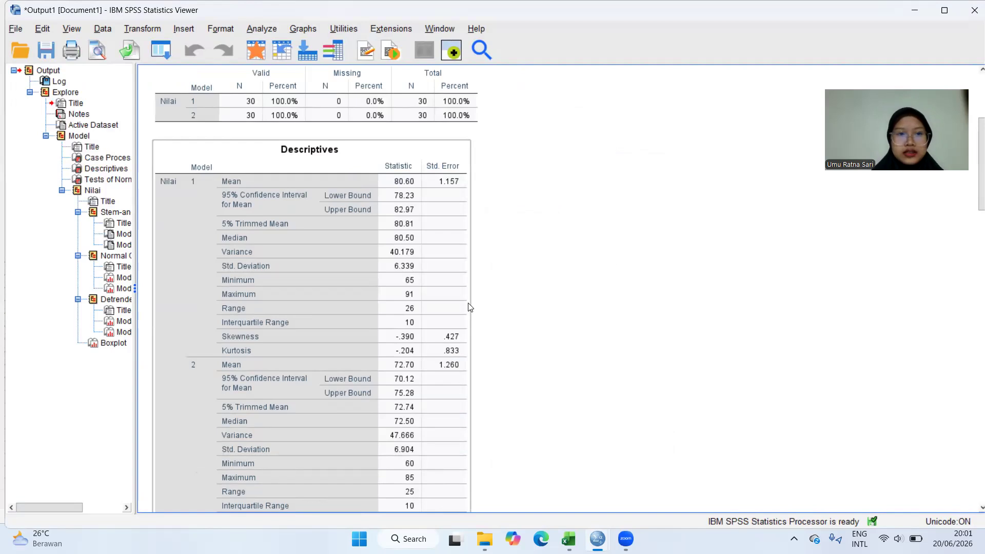
# Return to the data editor and set up a One-Way ANOVA with Nilai as the dependent variable and Model as the factor
pyautogui.moveTo(598, 539)
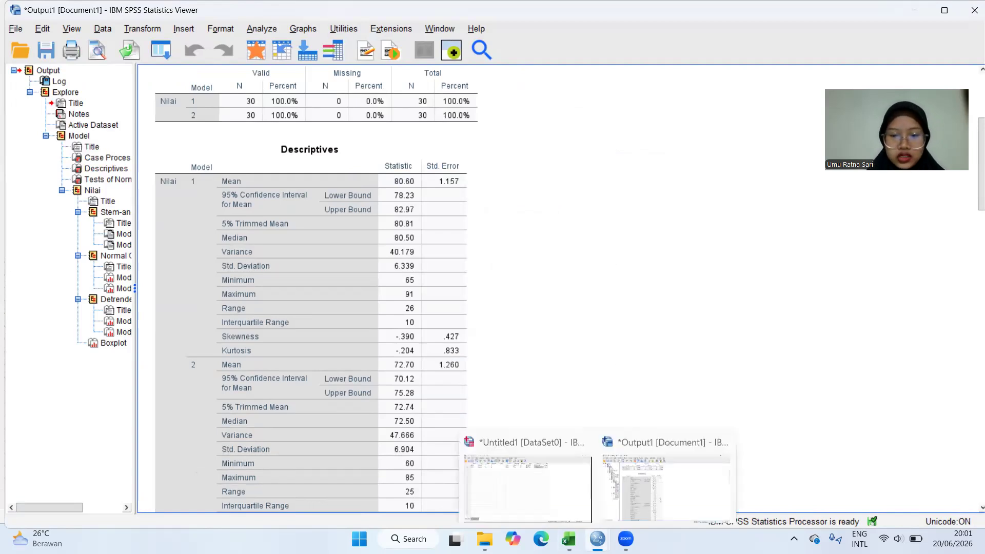
pyautogui.click(547, 471)
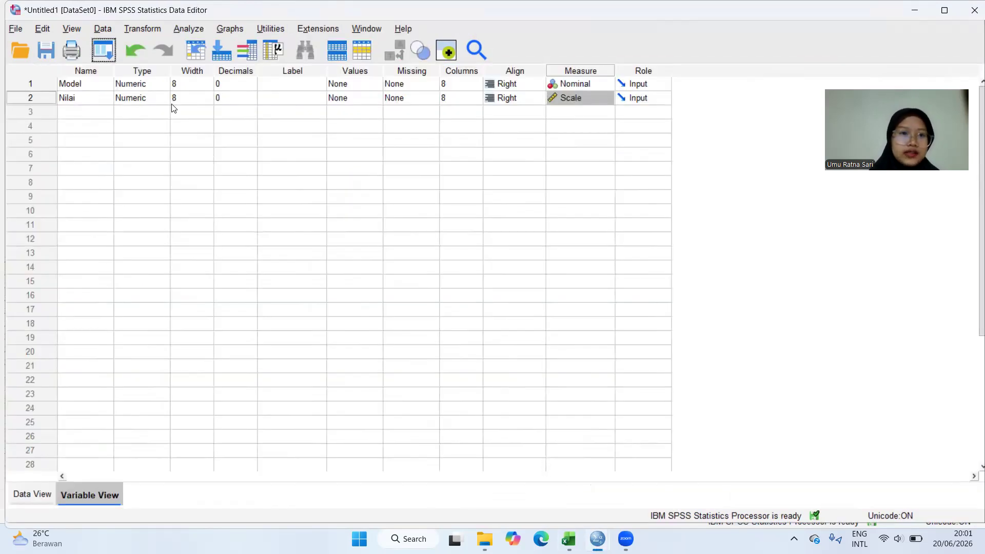
pyautogui.click(197, 30)
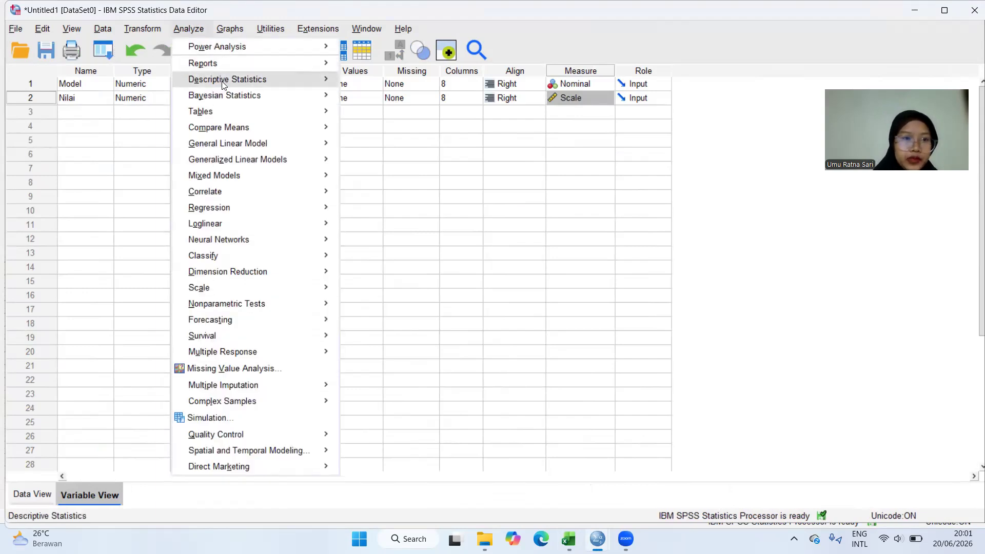
pyautogui.moveTo(219, 99)
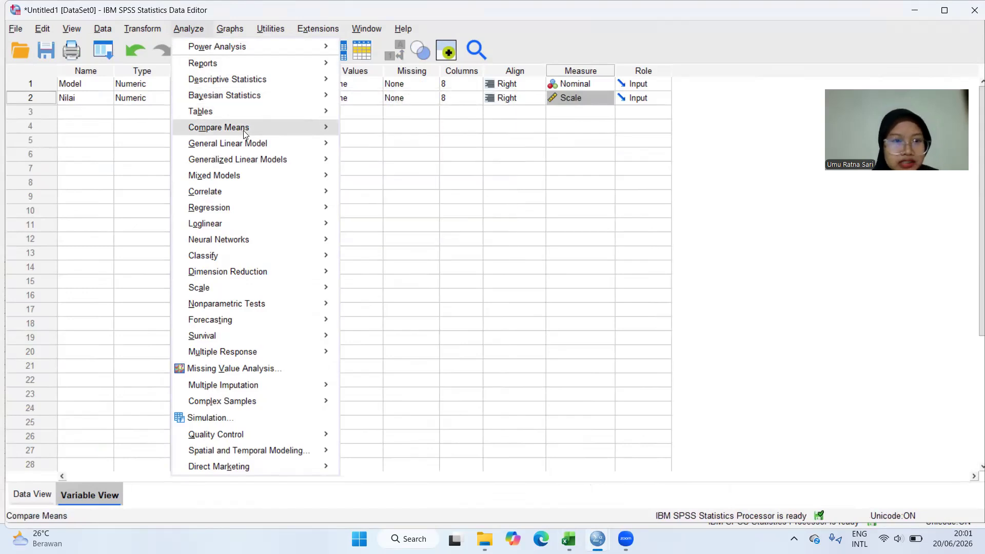
pyautogui.moveTo(262, 124)
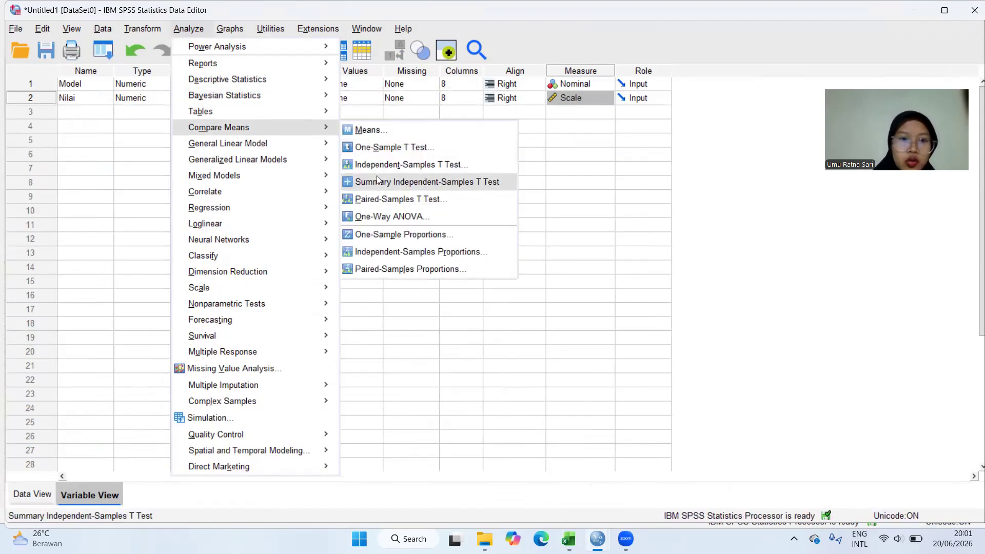
pyautogui.click(374, 217)
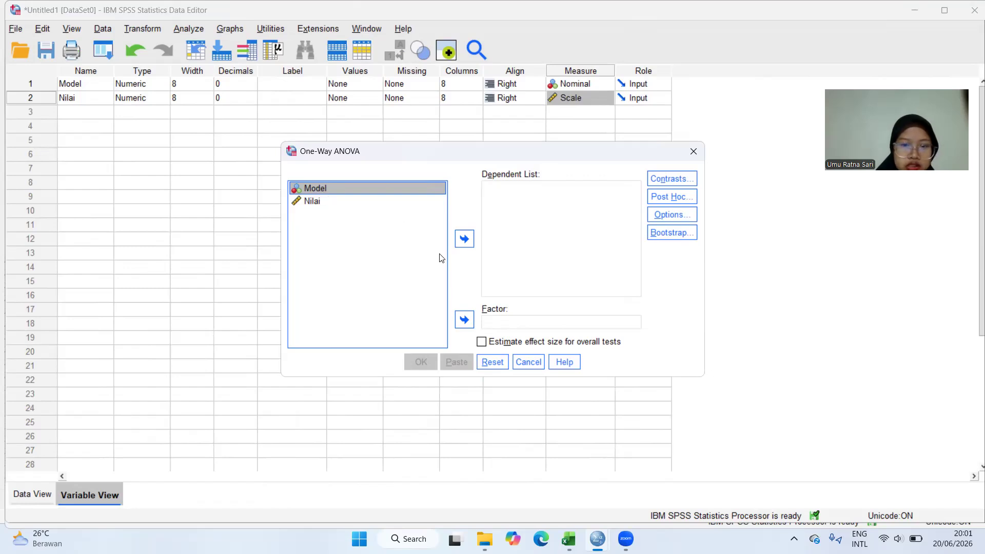
pyautogui.click(465, 319)
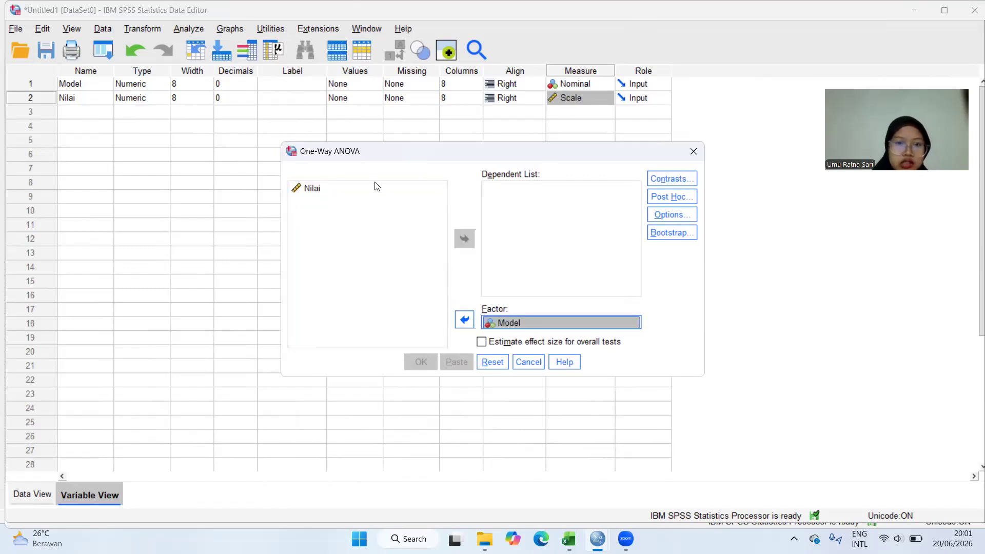
pyautogui.click(376, 188)
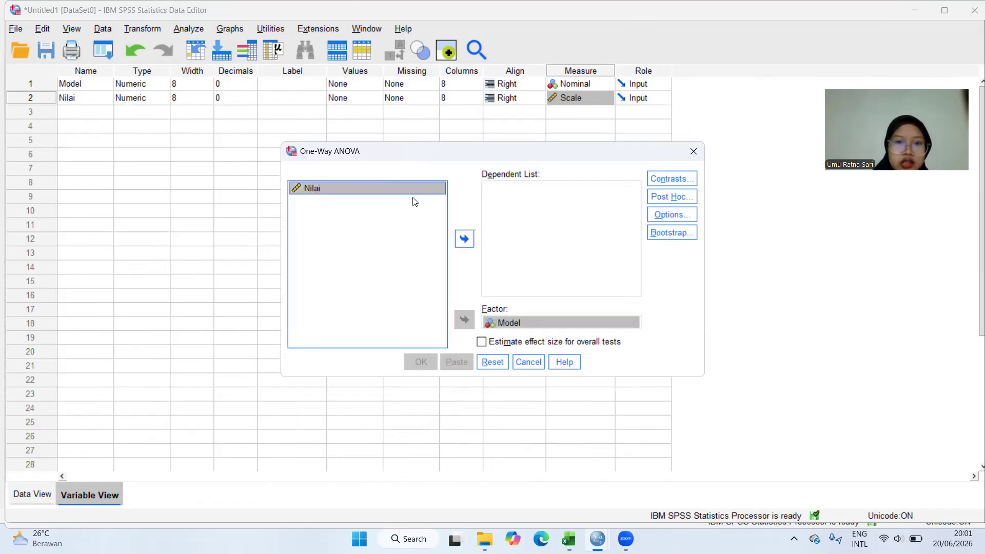
pyautogui.click(466, 238)
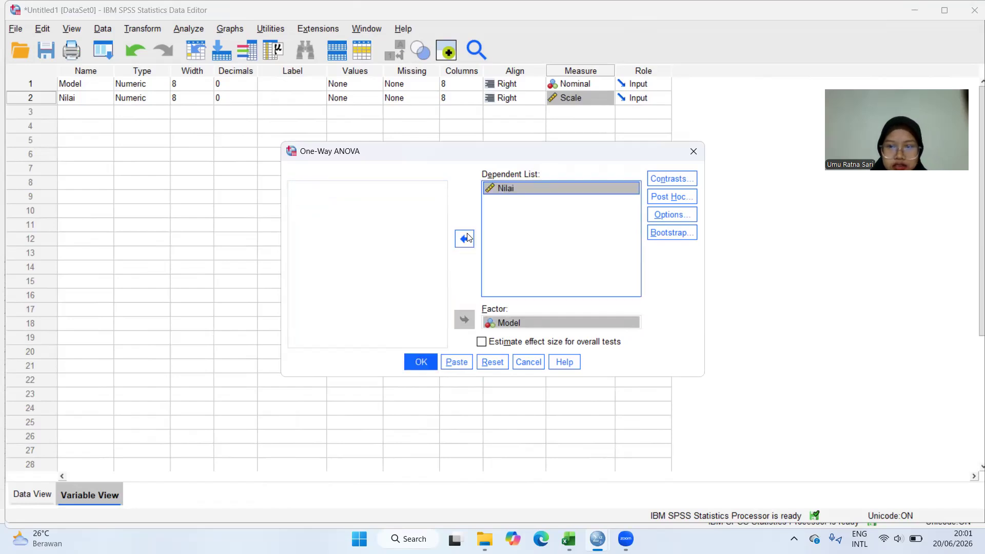
# Include the homogeneity of variance test in the One-Way ANOVA and run the analysis
pyautogui.click(675, 217)
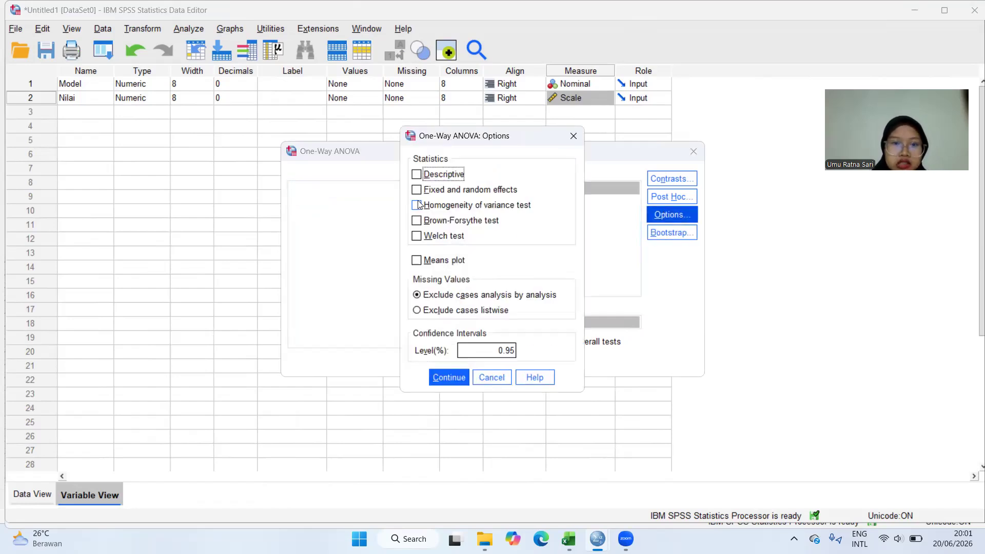
pyautogui.click(417, 205)
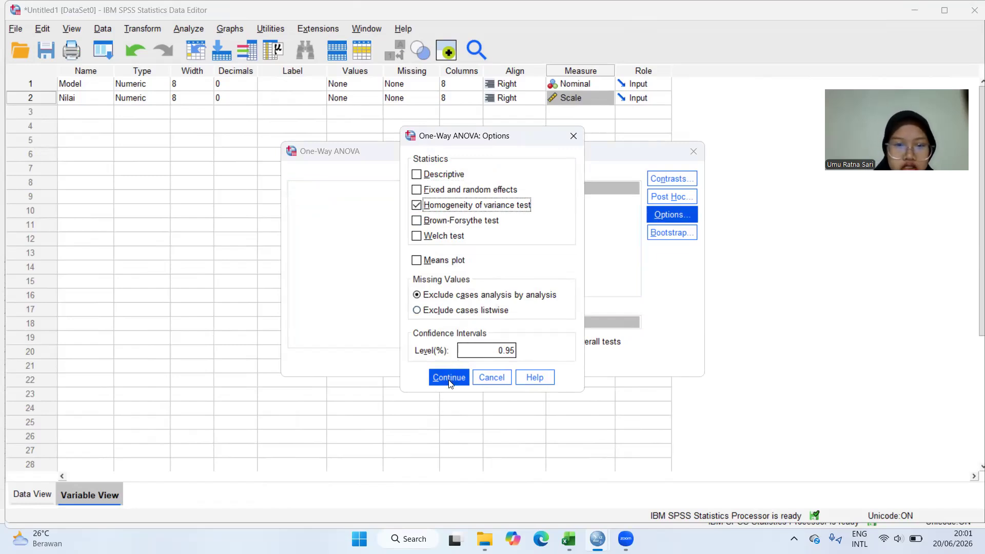
pyautogui.click(431, 378)
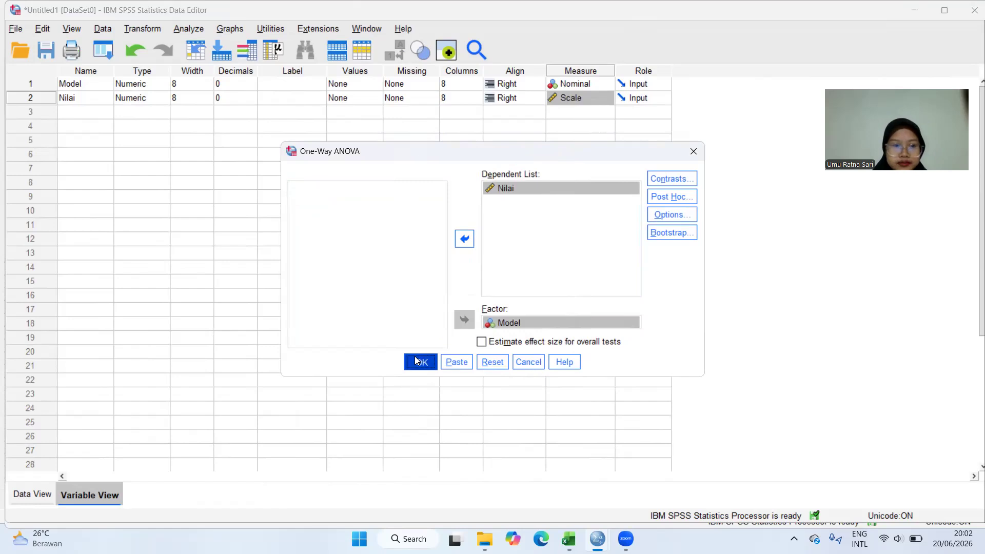
pyautogui.click(420, 362)
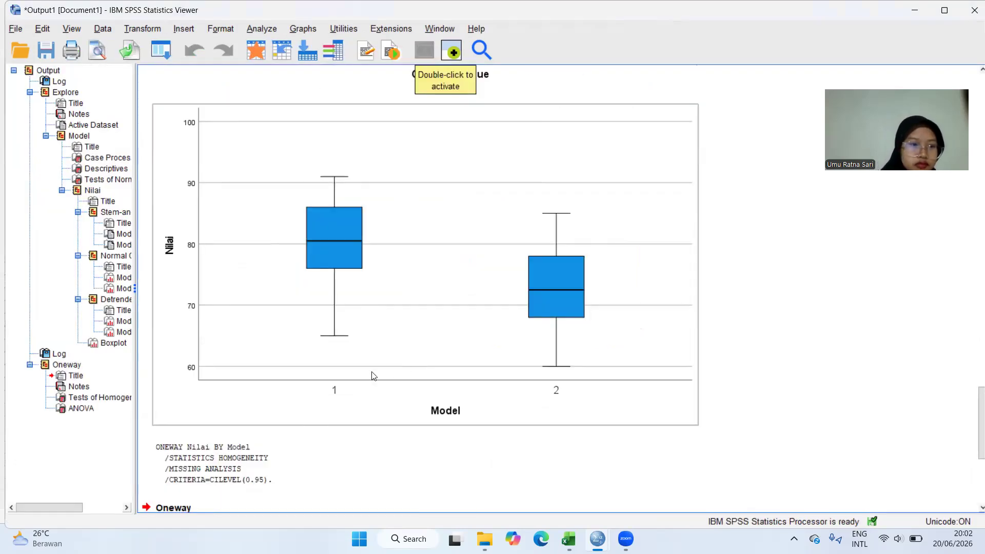
pyautogui.scroll(-8, 373, 376)
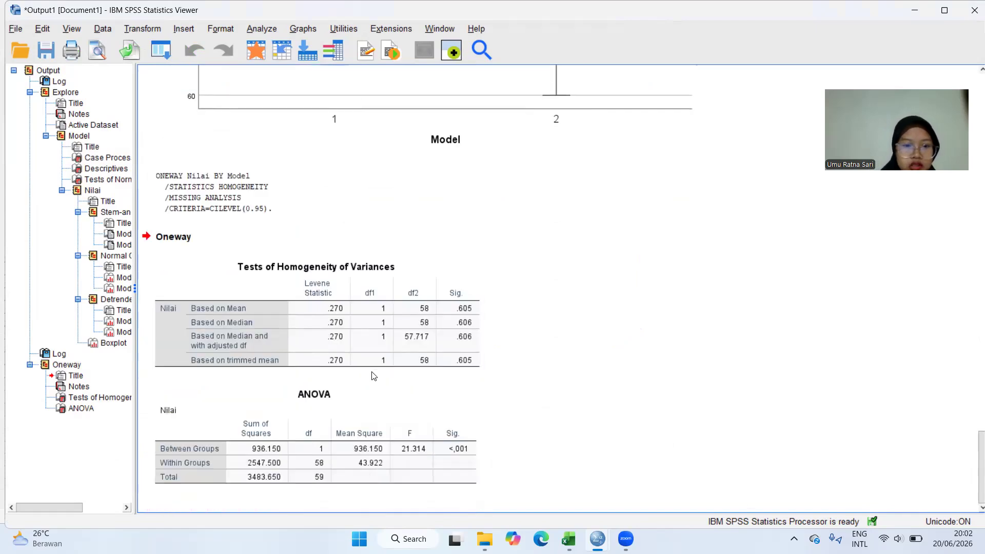
# From the data editor, set up an Independent-Samples T Test with Model as the grouping variable and Nilai as the test variable
pyautogui.moveTo(597, 538)
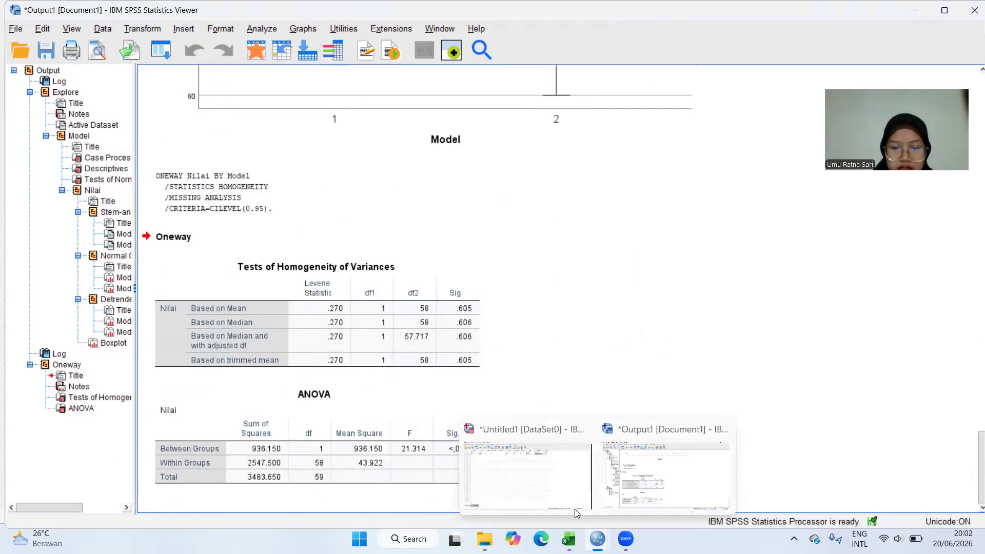
pyautogui.click(544, 487)
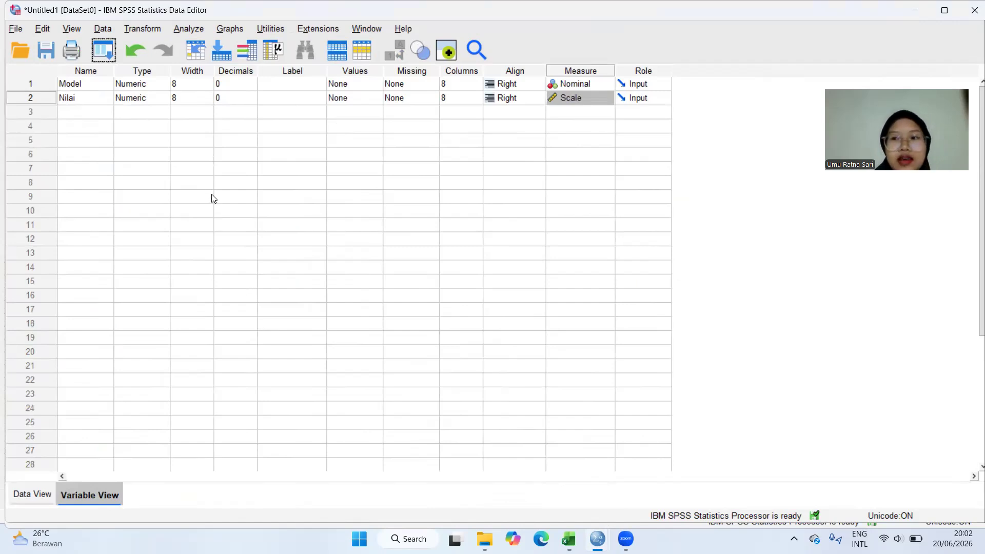
pyautogui.click(199, 31)
pyautogui.moveTo(280, 121)
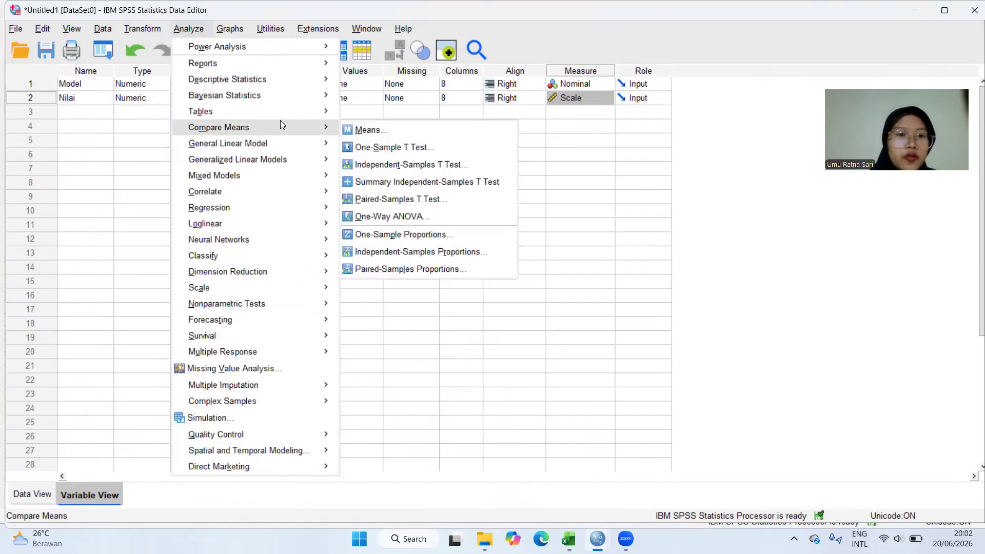
pyautogui.click(413, 162)
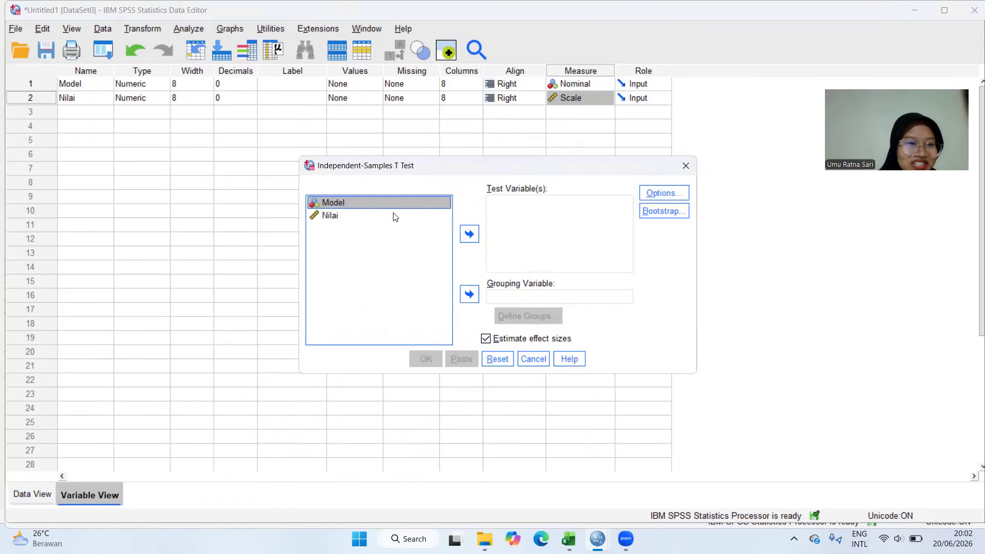
pyautogui.click(468, 303)
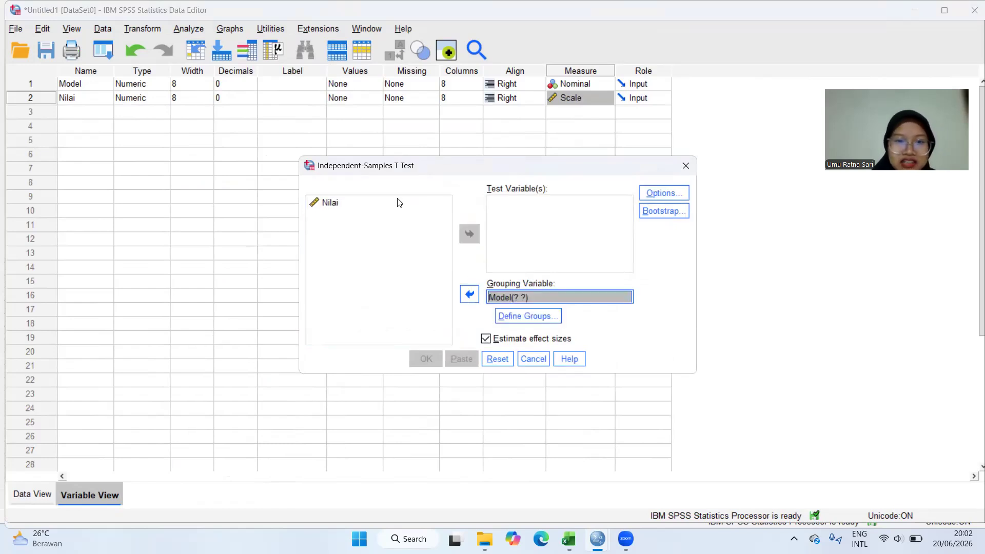
pyautogui.click(398, 201)
pyautogui.click(470, 234)
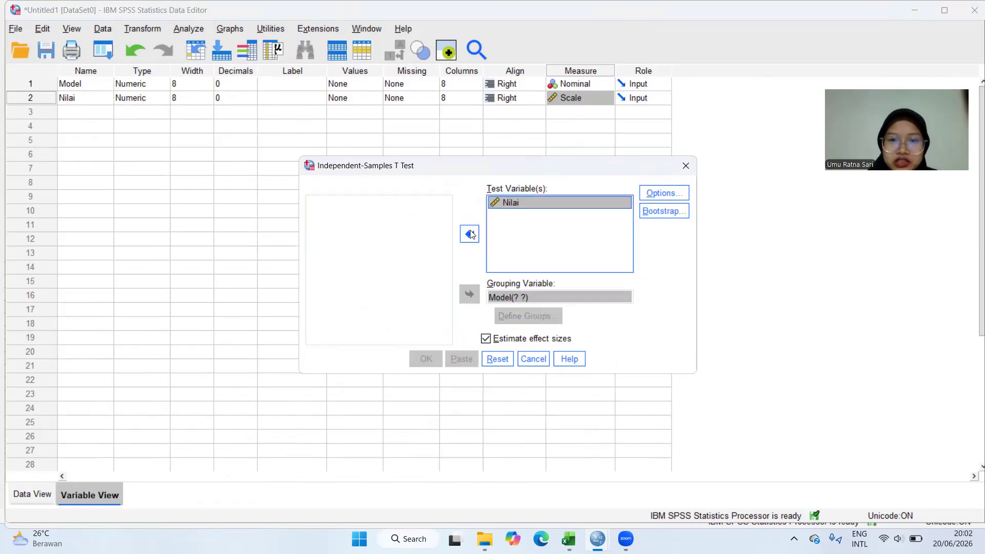
# Define the Model groups as 1 and 2 for the Independent-Samples T Test and run it
pyautogui.click(546, 297)
pyautogui.click(532, 318)
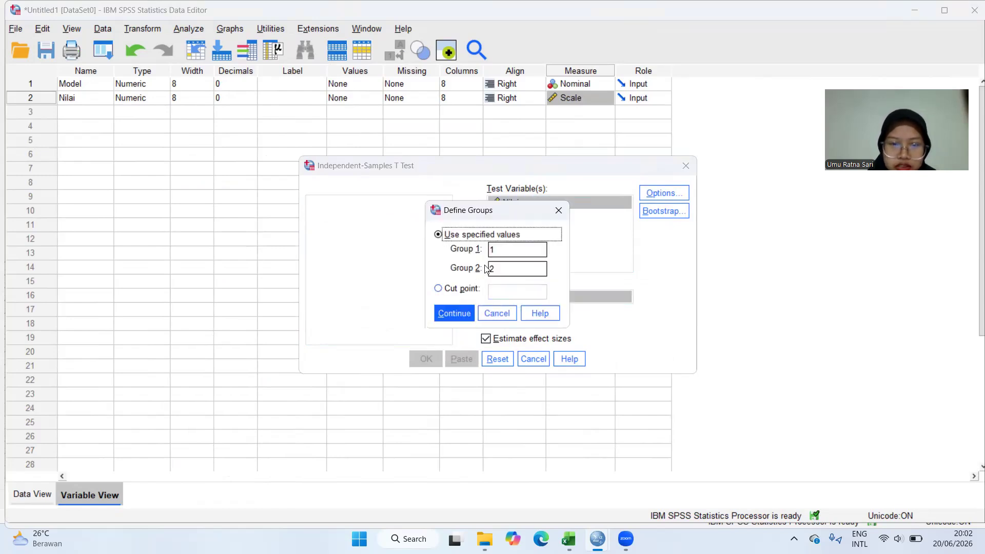
pyautogui.click(452, 313)
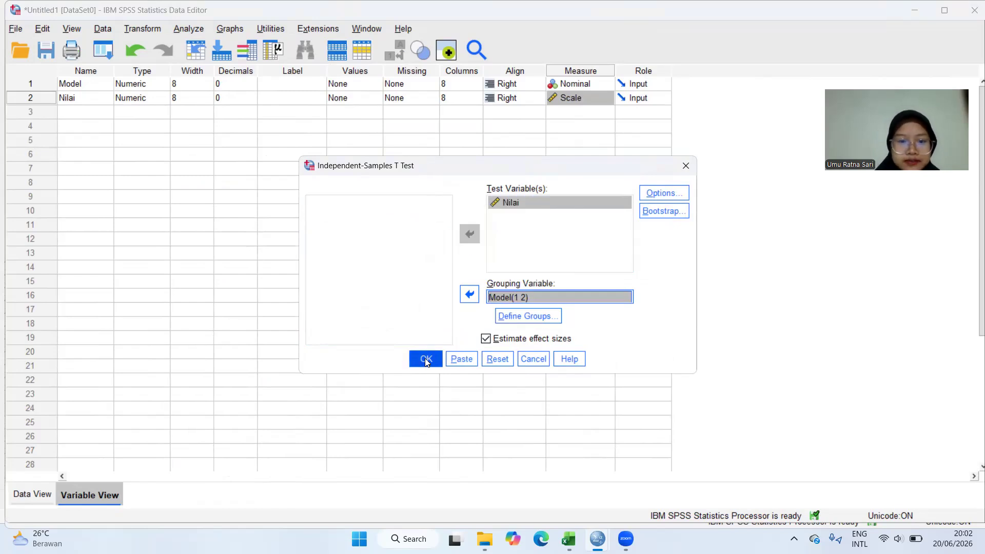
pyautogui.click(426, 360)
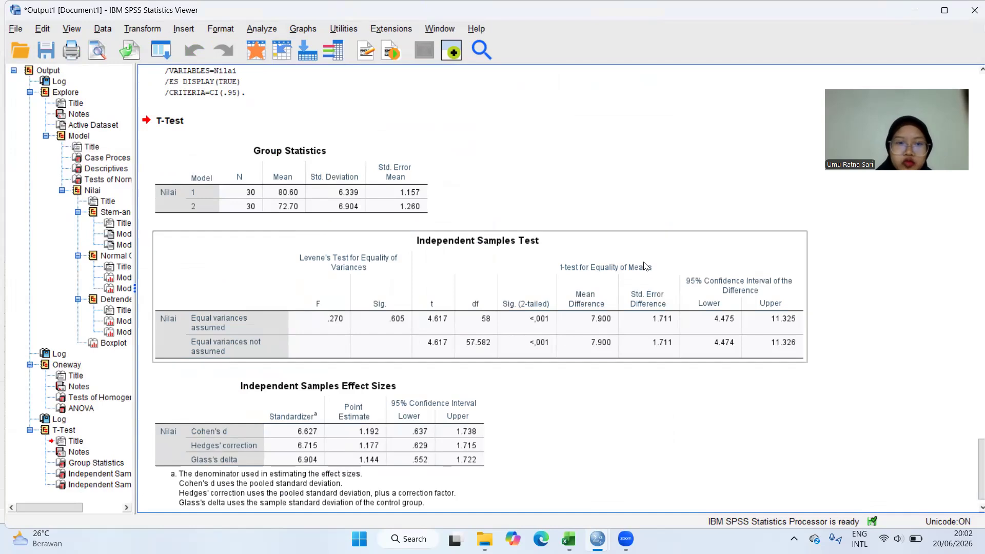
# Go back through the output to the Explore results and examine the Tests of Normality table for both models
pyautogui.scroll(15, 646, 266)
pyautogui.scroll(15, 646, 266)
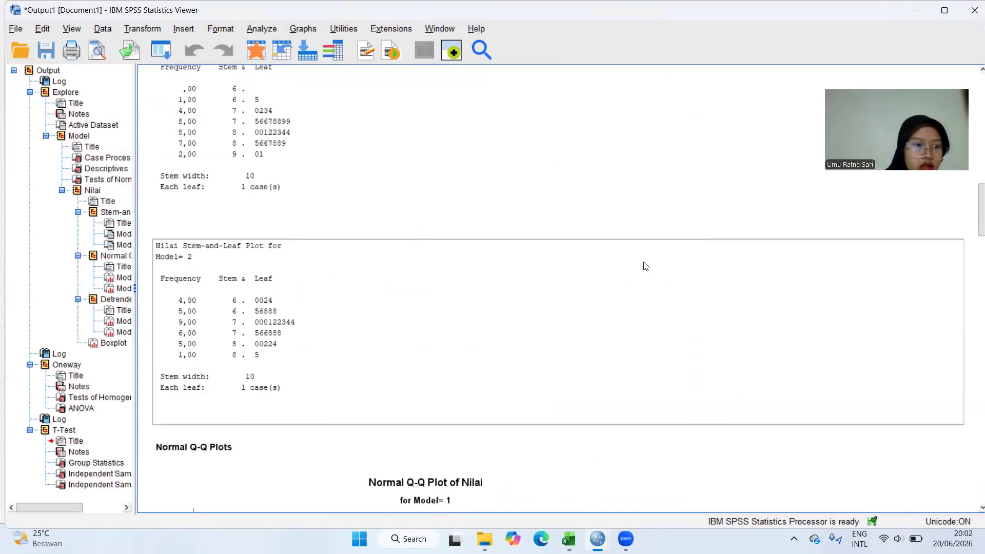
pyautogui.scroll(5, 646, 265)
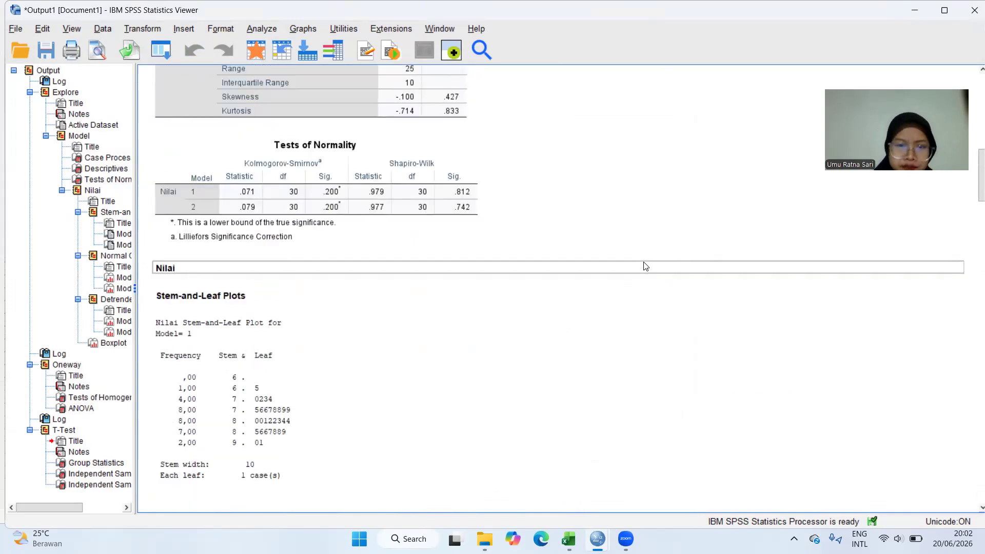
pyautogui.scroll(2, 446, 164)
pyautogui.click(477, 208)
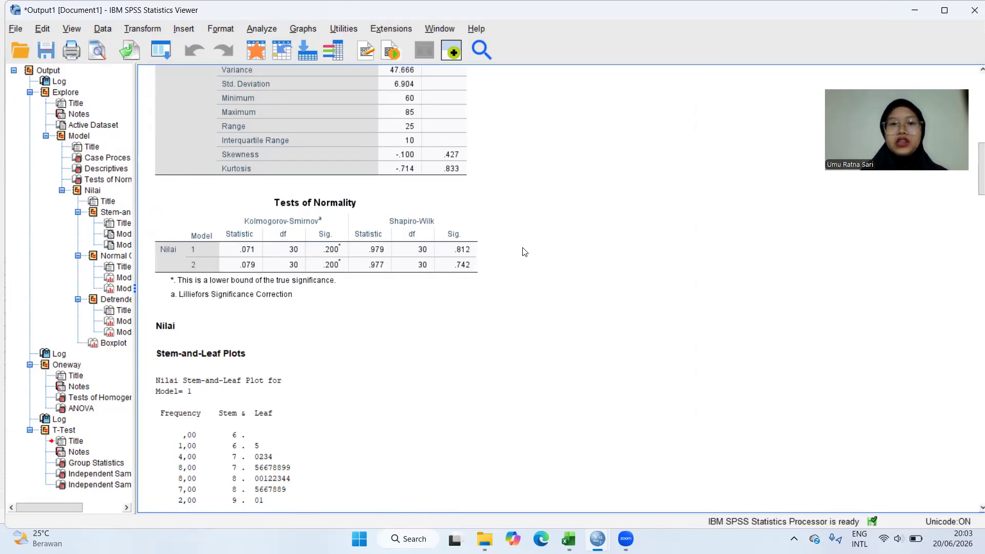
# Review the Q-Q plots, then examine the Tests of Homogeneity of Variances and ANOVA tables in the Oneway output
pyautogui.scroll(-10, 525, 251)
pyautogui.scroll(-10, 525, 251)
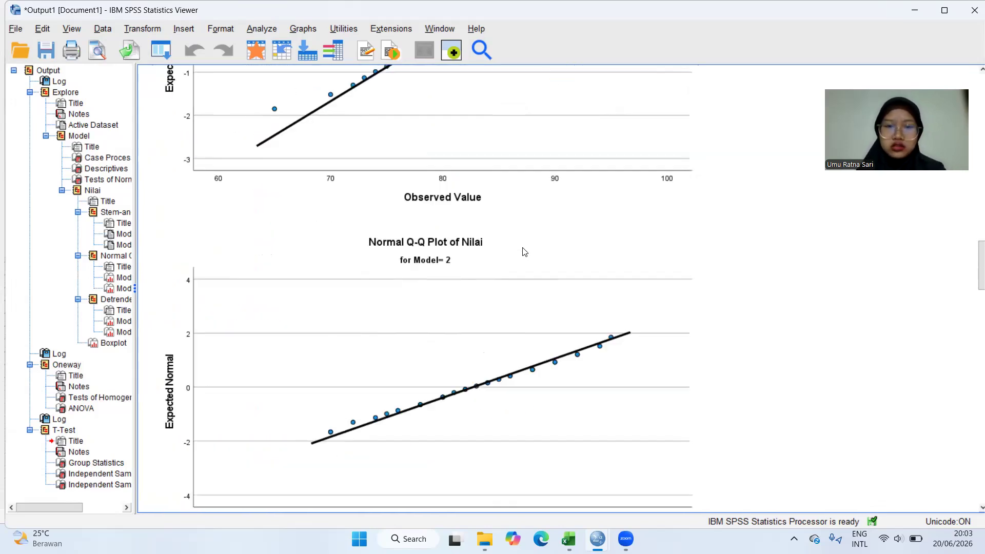
pyautogui.scroll(-3, 524, 251)
pyautogui.scroll(-4, 525, 252)
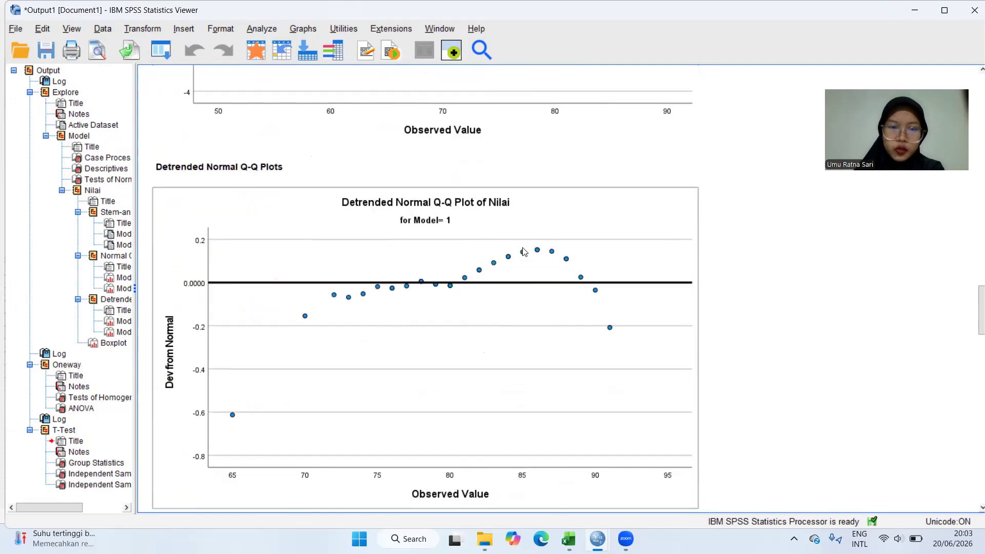
pyautogui.scroll(-8, 524, 252)
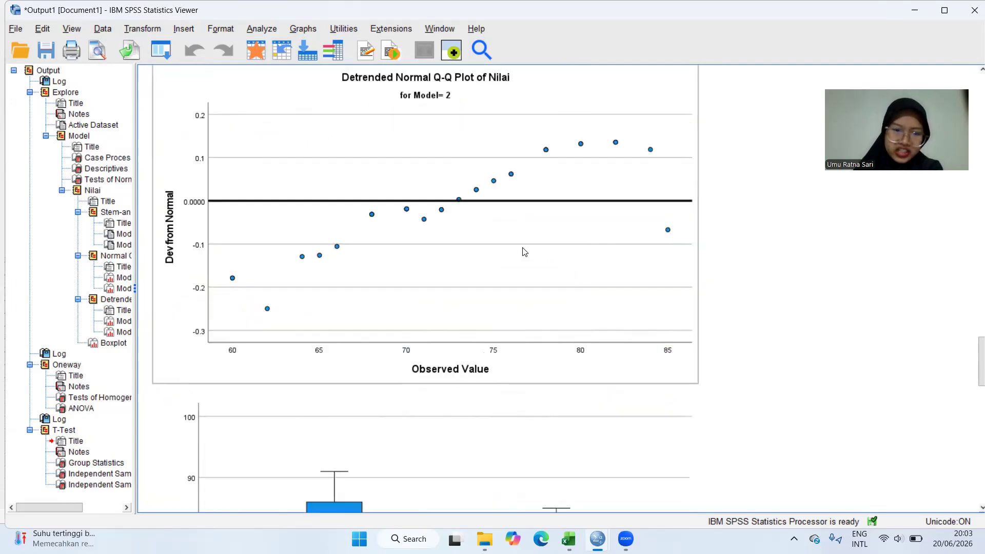
pyautogui.scroll(-10, 525, 252)
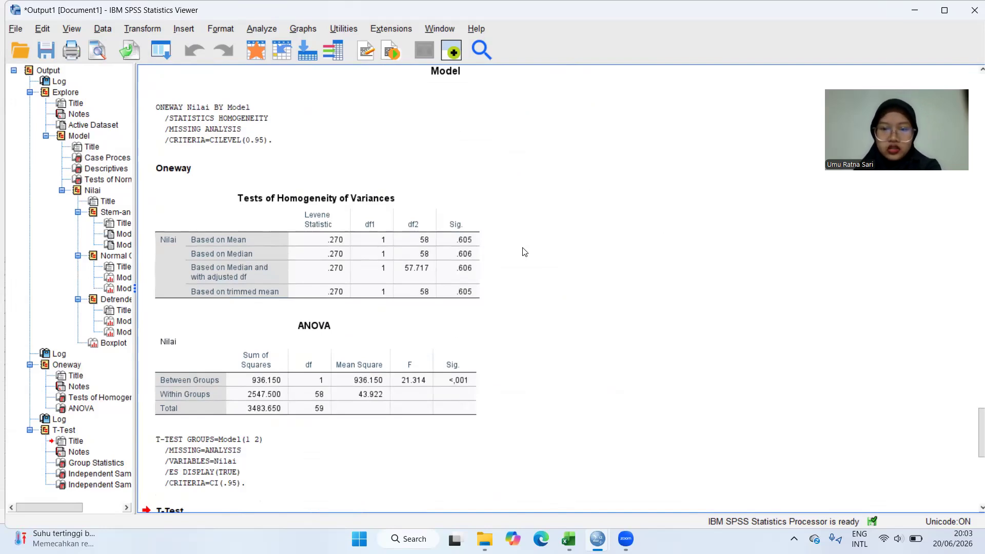
pyautogui.scroll(-1, 525, 251)
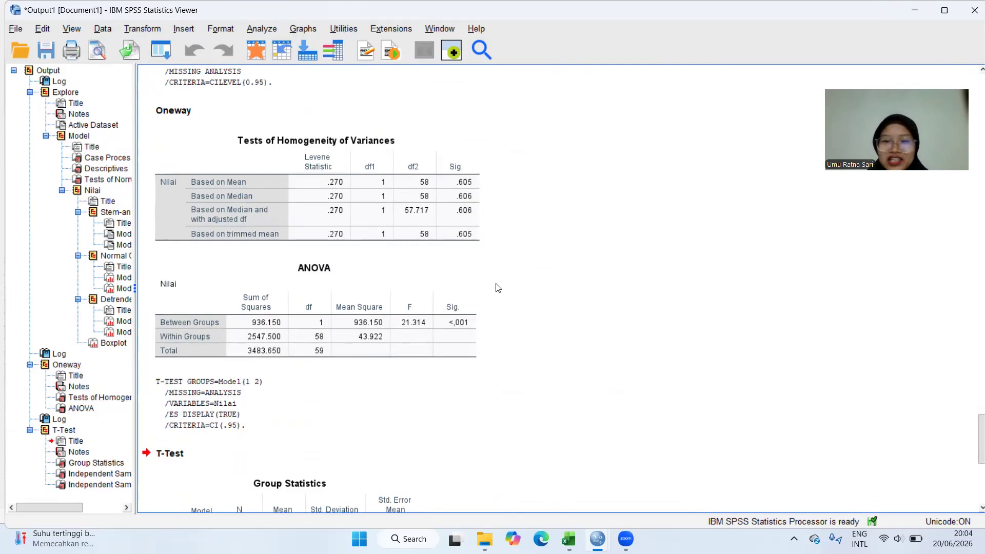
pyautogui.click(429, 242)
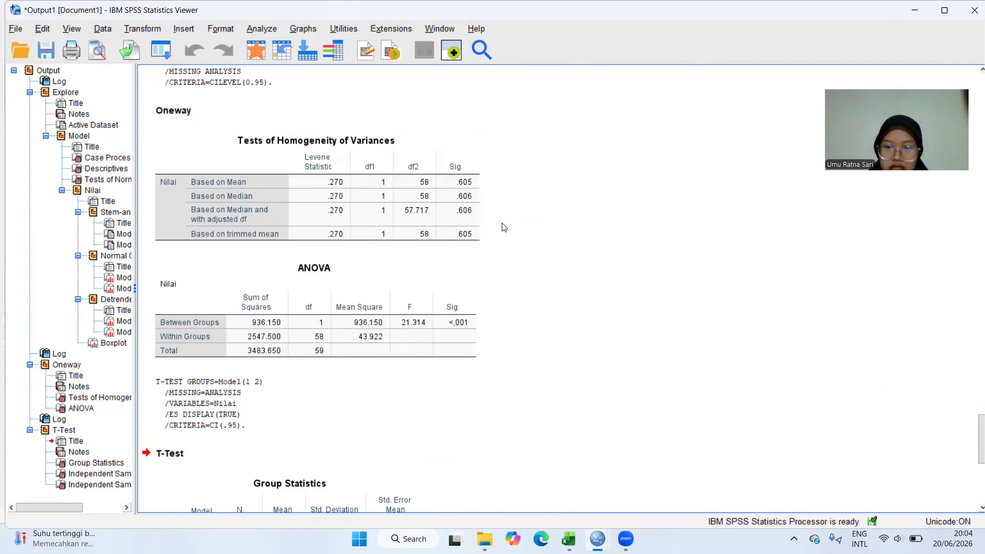
pyautogui.click(399, 317)
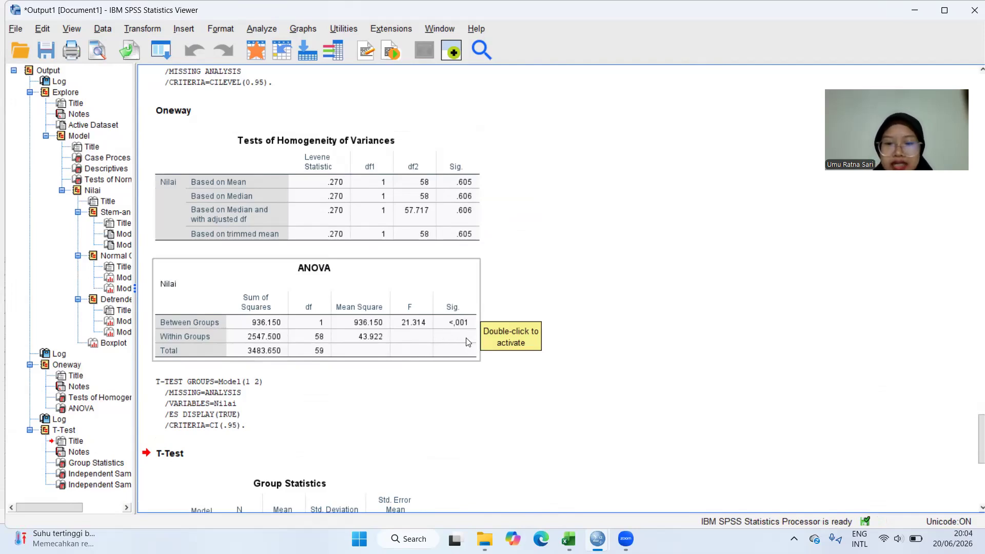
pyautogui.click(465, 406)
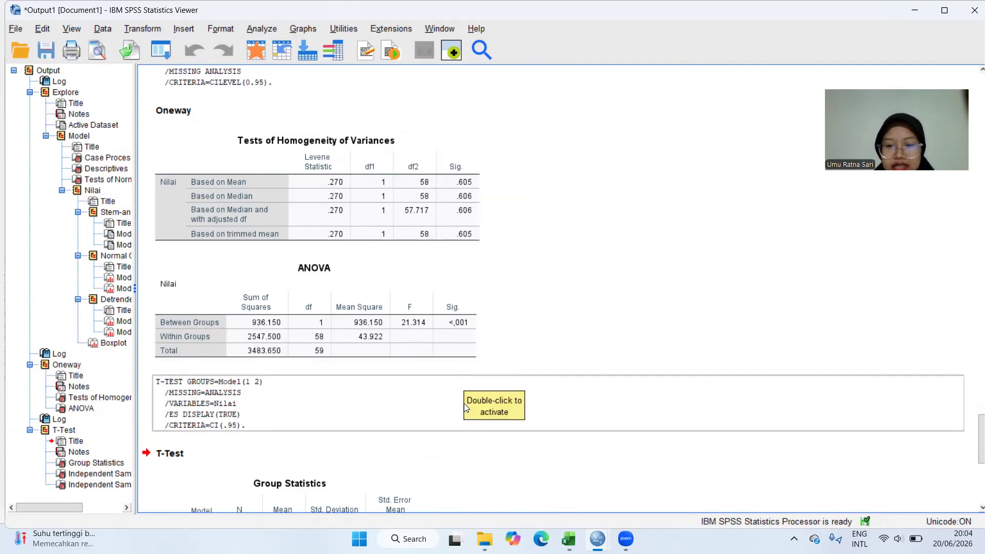
# Examine the T-Test output, reading the significance, mean difference and confidence interval in the Independent Samples Test table
pyautogui.scroll(-5, 485, 421)
pyautogui.click(485, 421)
pyautogui.scroll(-3, 485, 421)
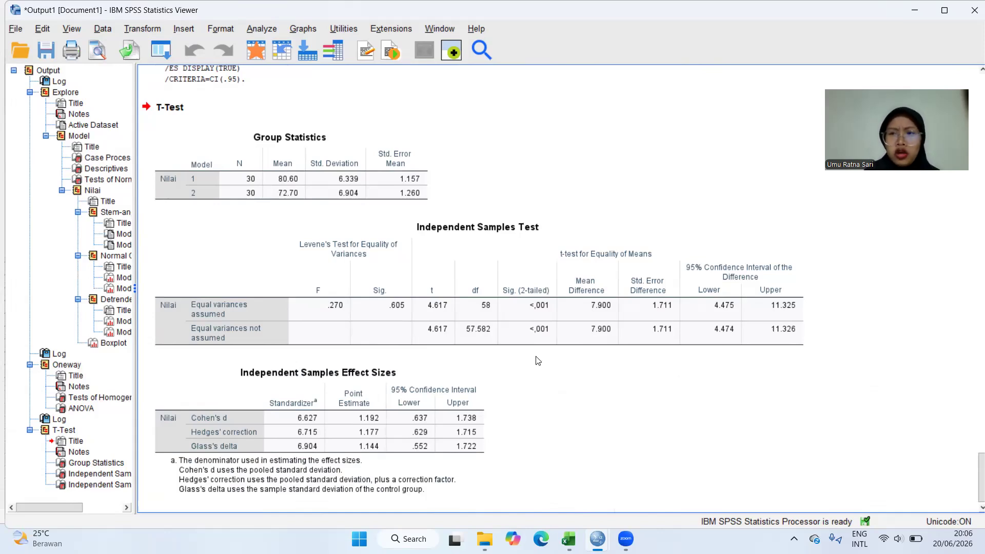
pyautogui.click(589, 328)
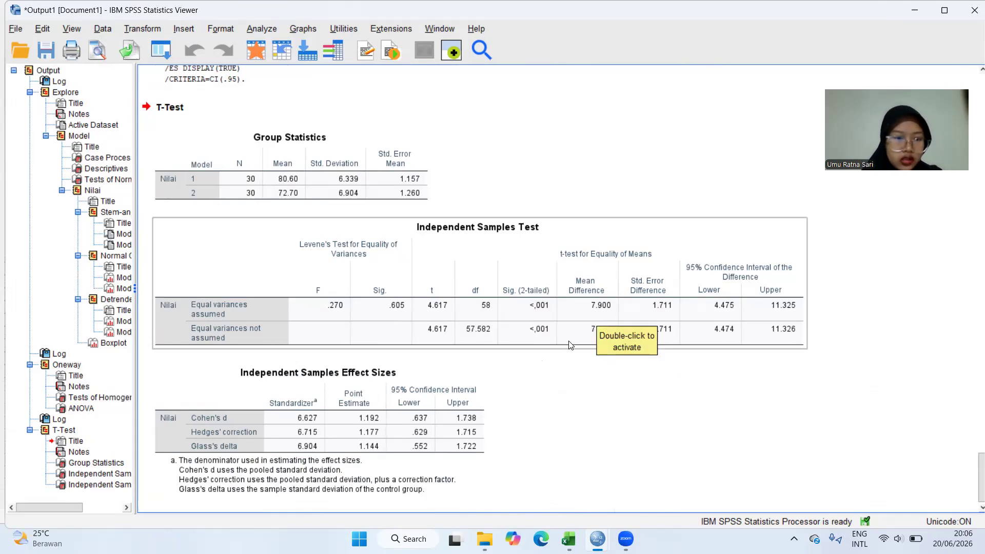
pyautogui.click(548, 378)
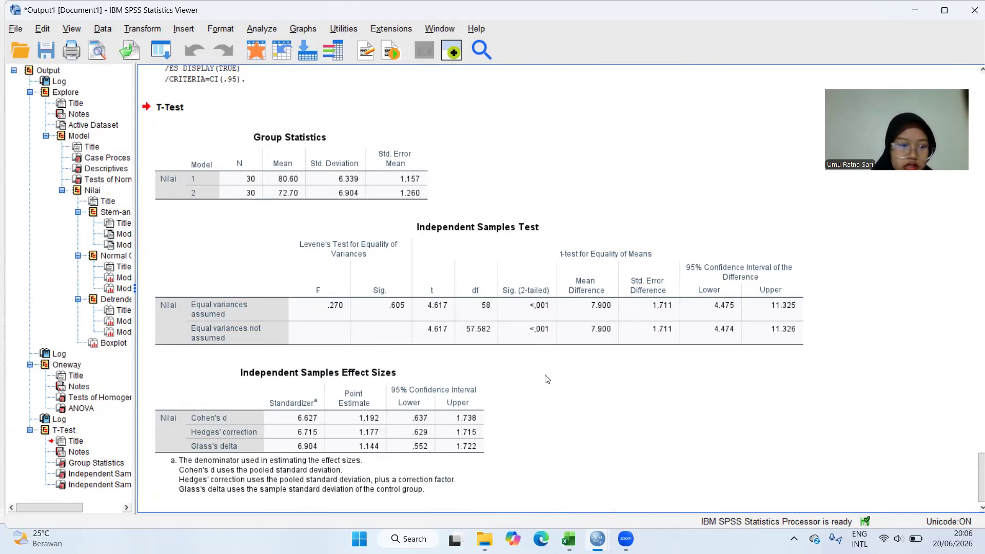
pyautogui.click(596, 334)
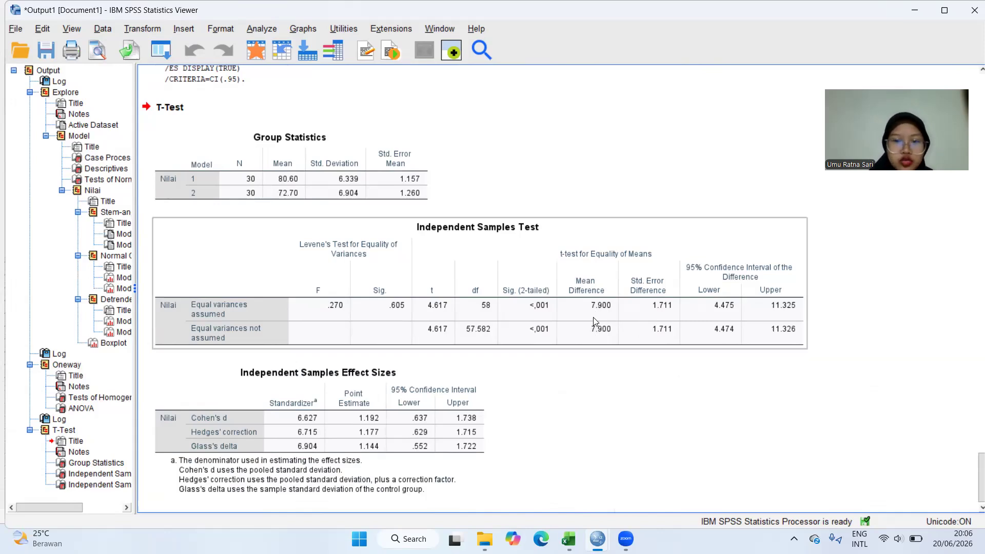
pyautogui.click(586, 362)
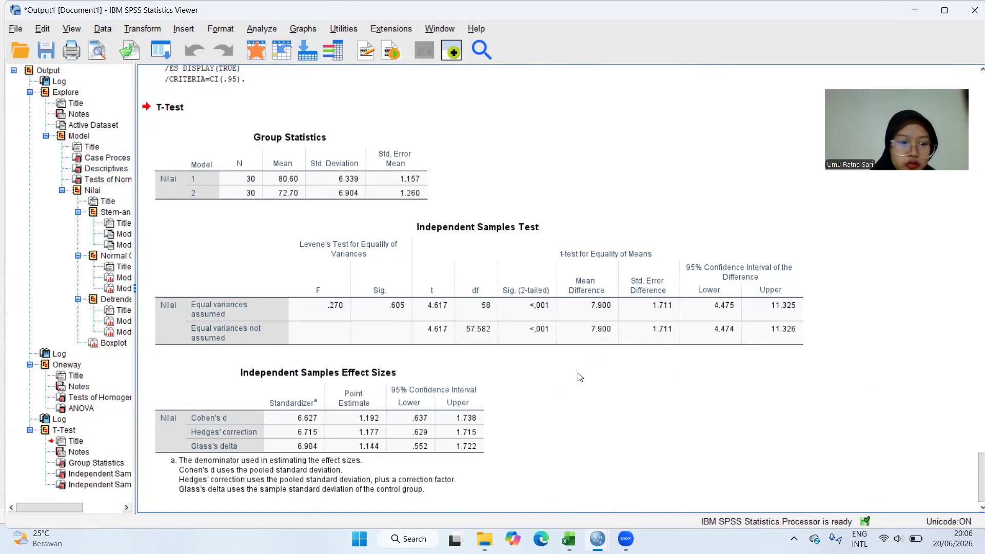
pyautogui.click(660, 309)
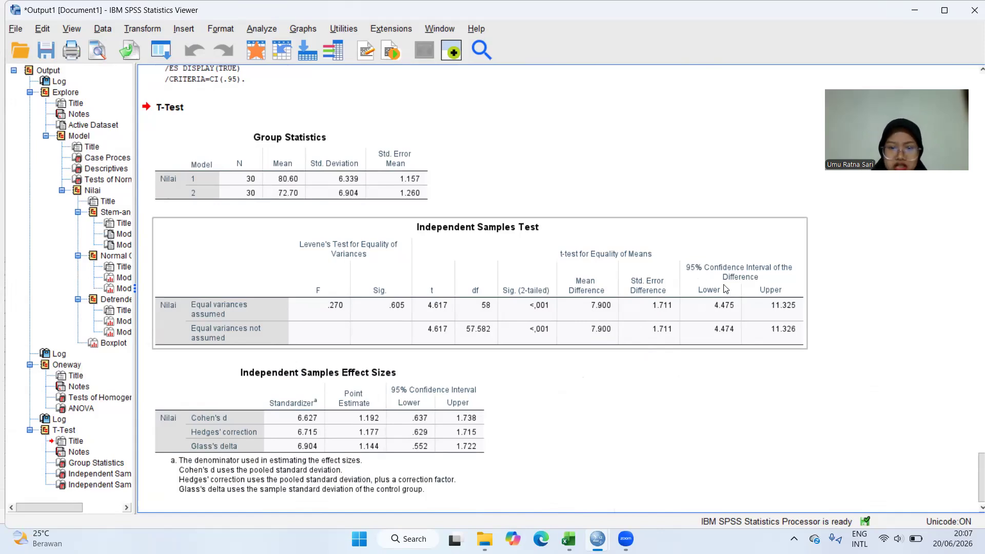
pyautogui.click(650, 371)
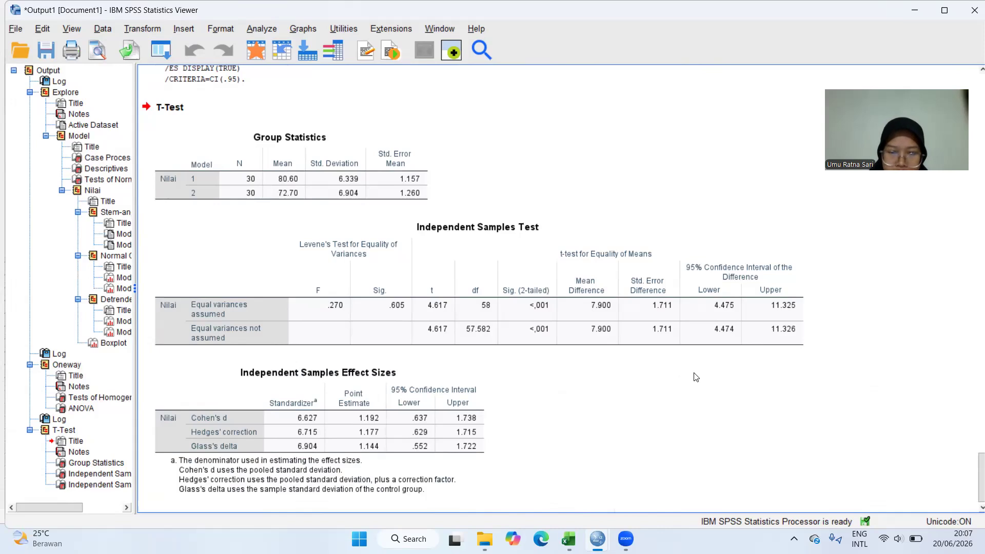
pyautogui.click(717, 345)
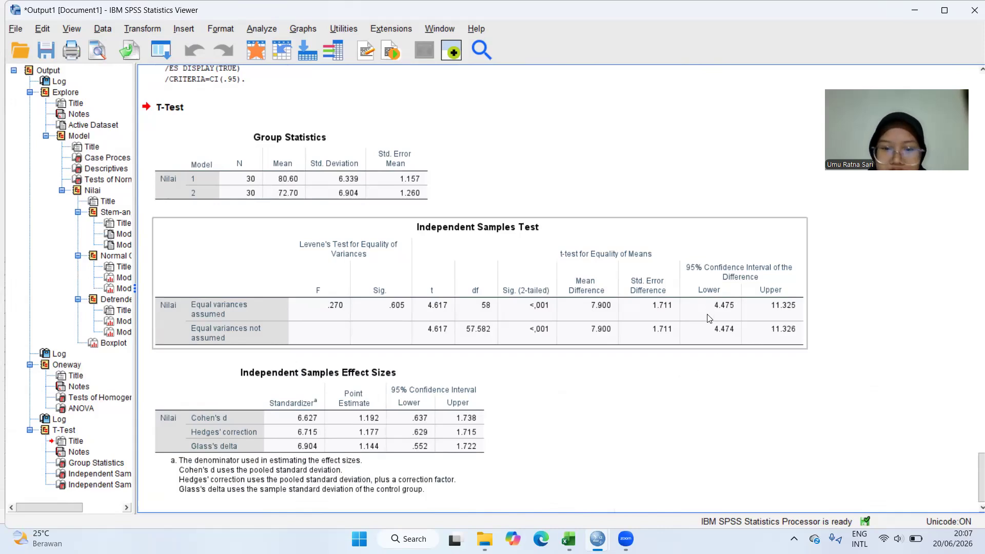